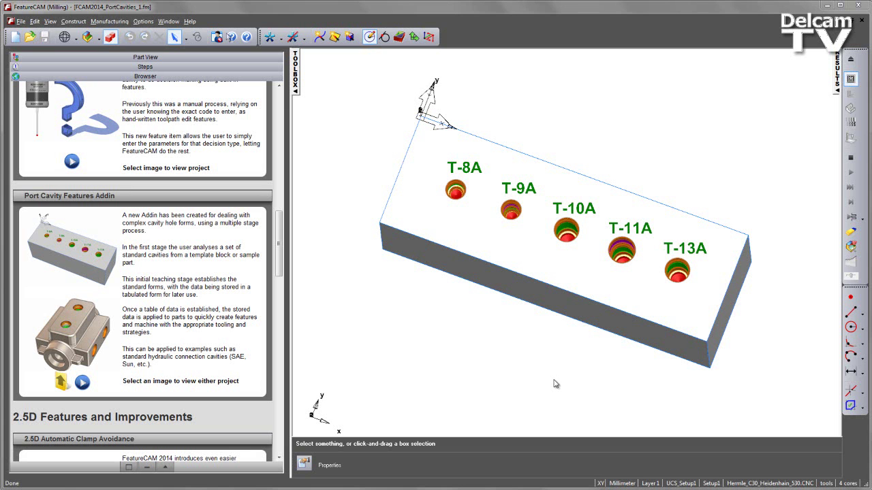
Step: Rotate the view until the block face with port cavities T-8A to T-13A faces you
{"action": "middle_click_drag", "start_coordinate": [451, 133], "coordinate": [419, 158]}
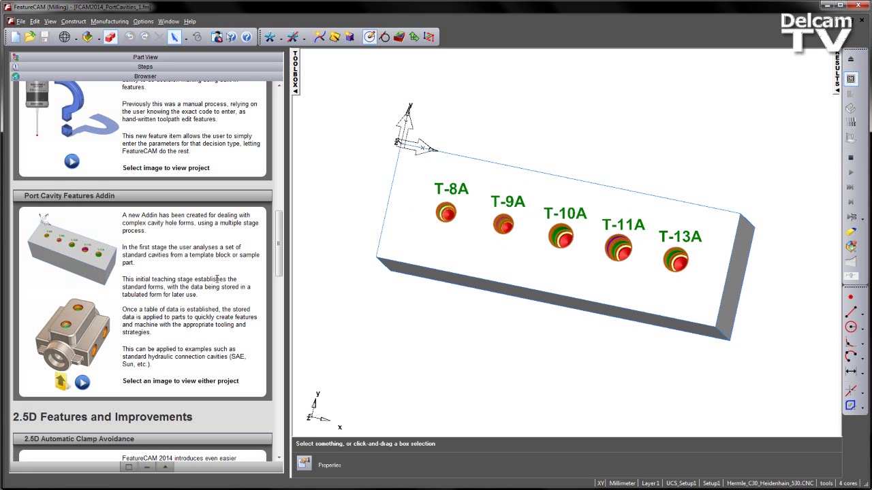
Step: Copy the FCAM2014_PortCavities_Addin folder path from Explorer, then close the window
{"action": "left_click", "coordinate": [59, 385]}
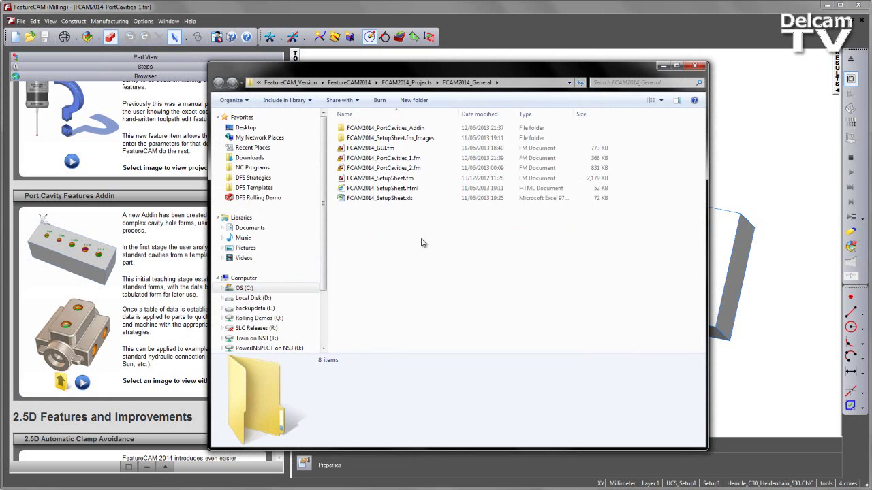
{"action": "double_click", "coordinate": [395, 129]}
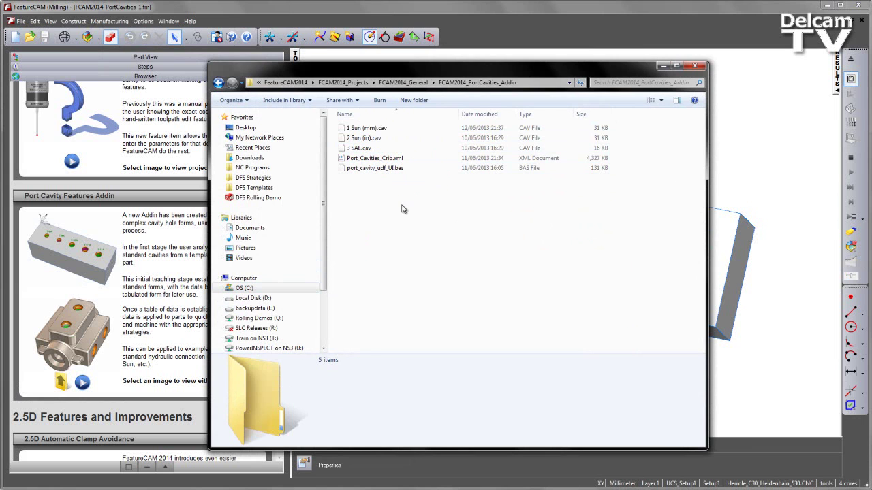
{"action": "left_click", "coordinate": [511, 82]}
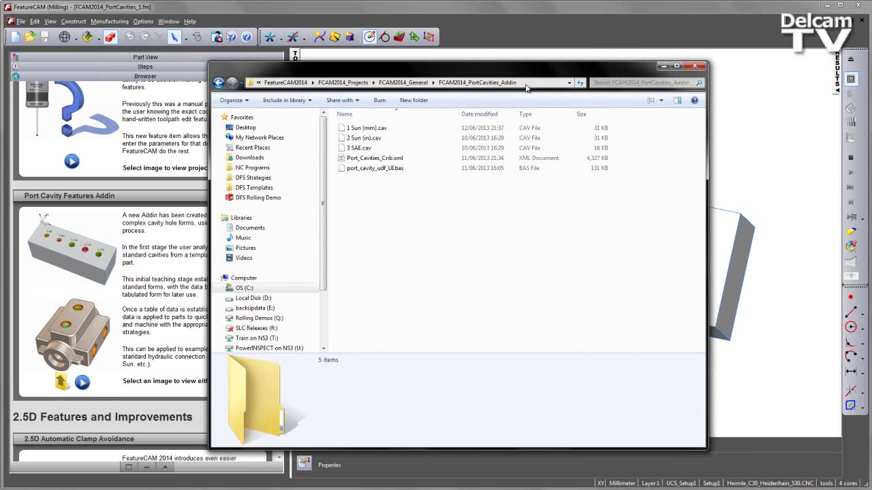
{"action": "right_click", "coordinate": [515, 84]}
{"action": "left_click", "coordinate": [538, 115]}
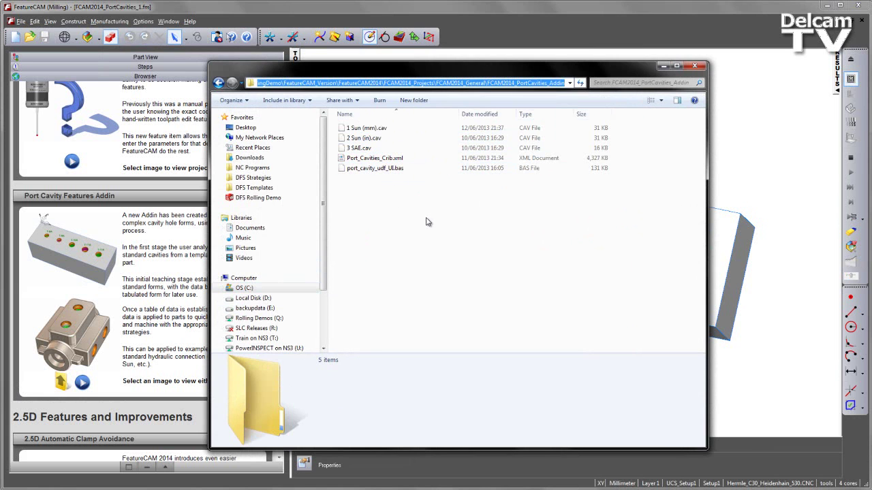
{"action": "left_click", "coordinate": [429, 222]}
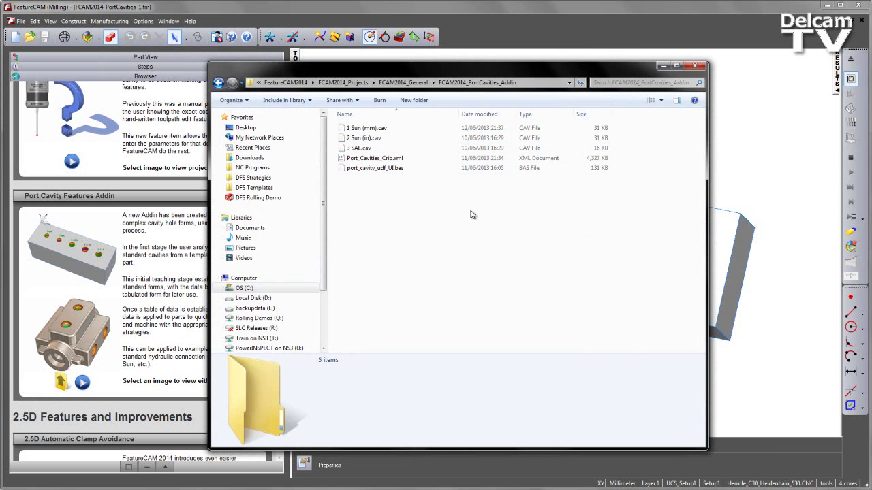
{"action": "left_click", "coordinate": [695, 66]}
Step: Import port_cavity_udf_UI.bas from the pasted add-in folder path and load it as an add-in
{"action": "left_click", "coordinate": [143, 21]}
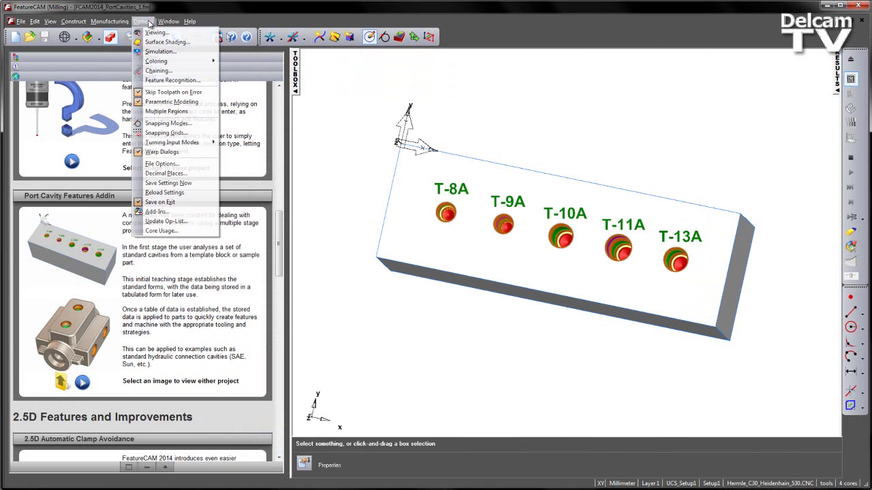
{"action": "left_click", "coordinate": [176, 215]}
{"action": "left_click", "coordinate": [518, 164]}
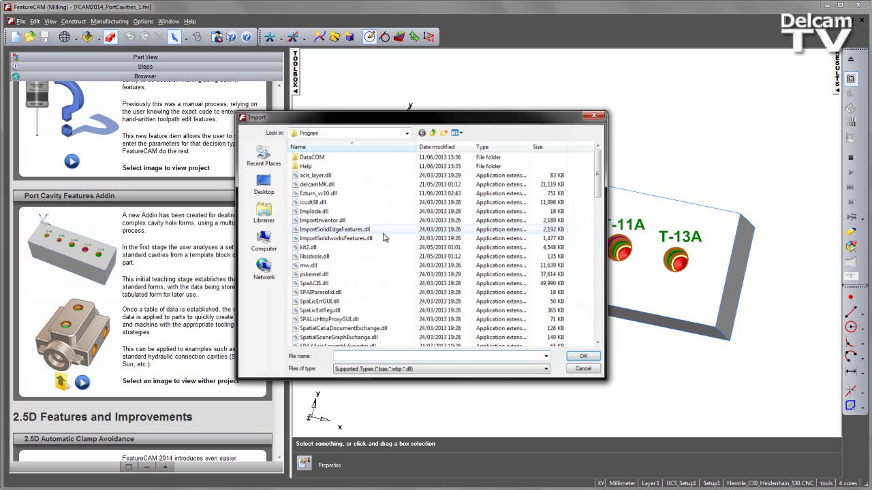
{"action": "key", "text": "ctrl+v"}
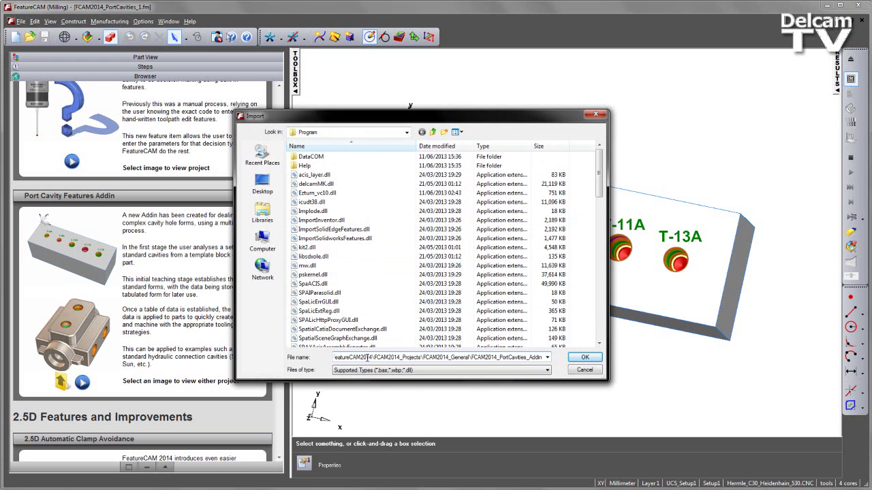
{"action": "key", "text": "Return"}
{"action": "left_click", "coordinate": [327, 158]}
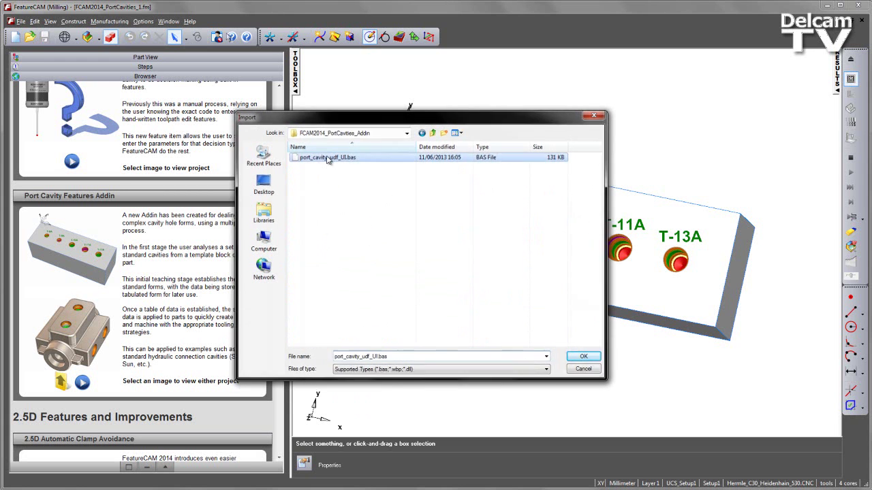
{"action": "double_click", "coordinate": [327, 158]}
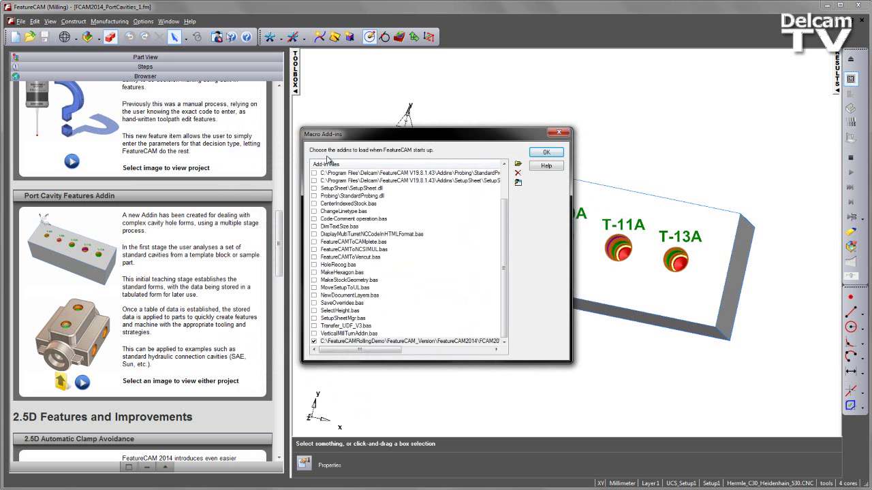
{"action": "left_click", "coordinate": [547, 153]}
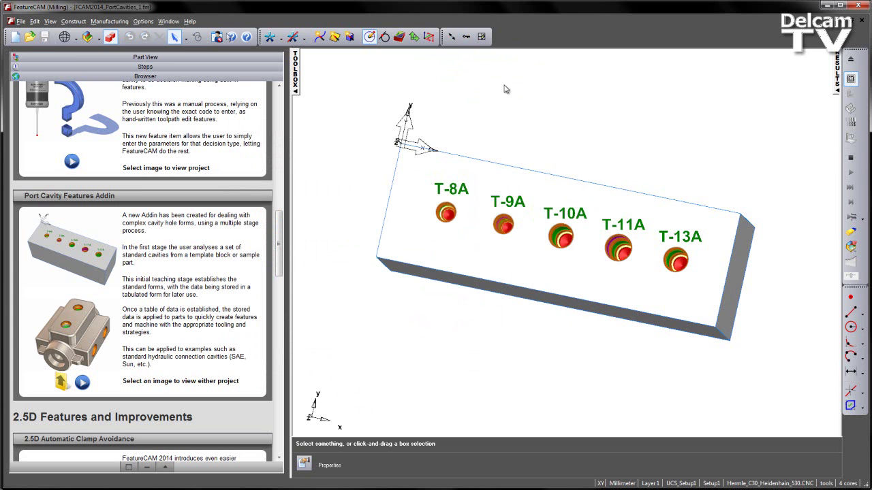
{"action": "left_click", "coordinate": [451, 39]}
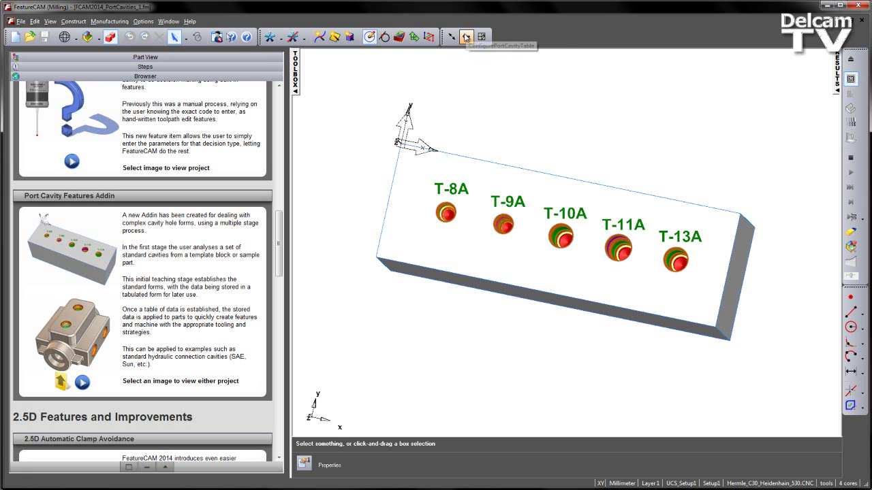
Step: Review Port Cavity Configuration, leaving activation at Ports Only and the table as 1 Sun (mm)
{"action": "left_click", "coordinate": [466, 37]}
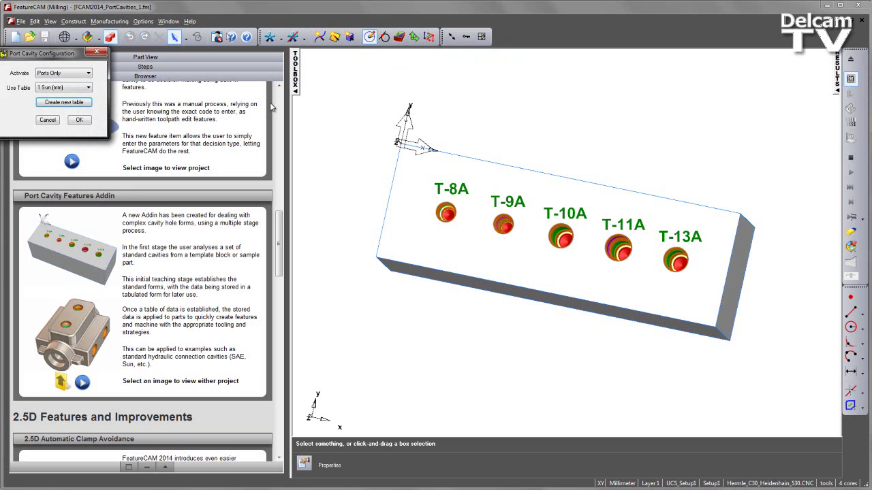
{"action": "left_click_drag", "start_coordinate": [64, 60], "coordinate": [201, 84]}
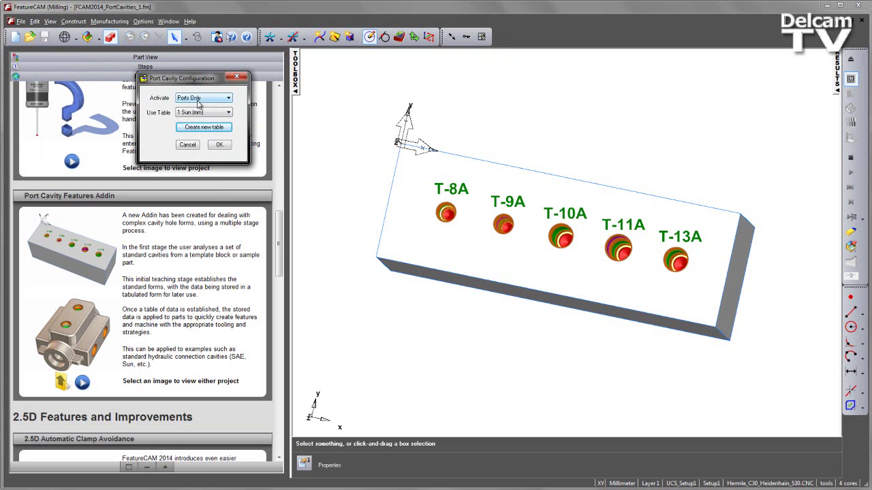
{"action": "left_click", "coordinate": [211, 100]}
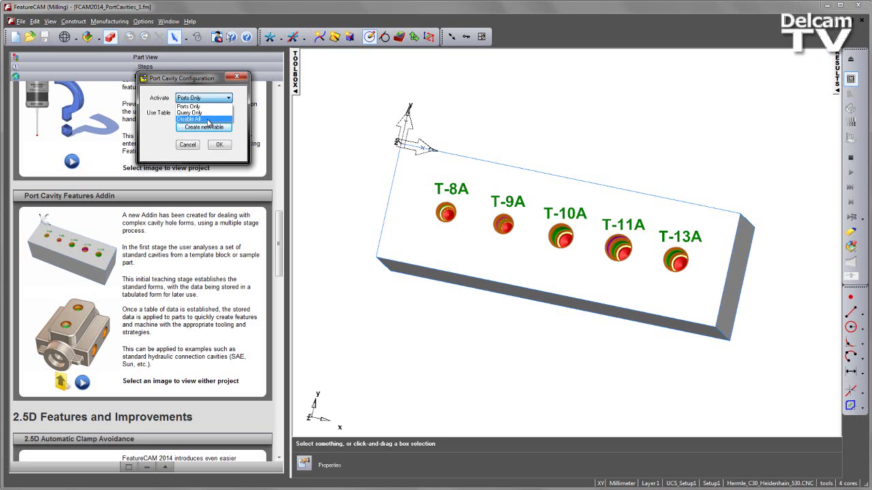
{"action": "left_click", "coordinate": [242, 100]}
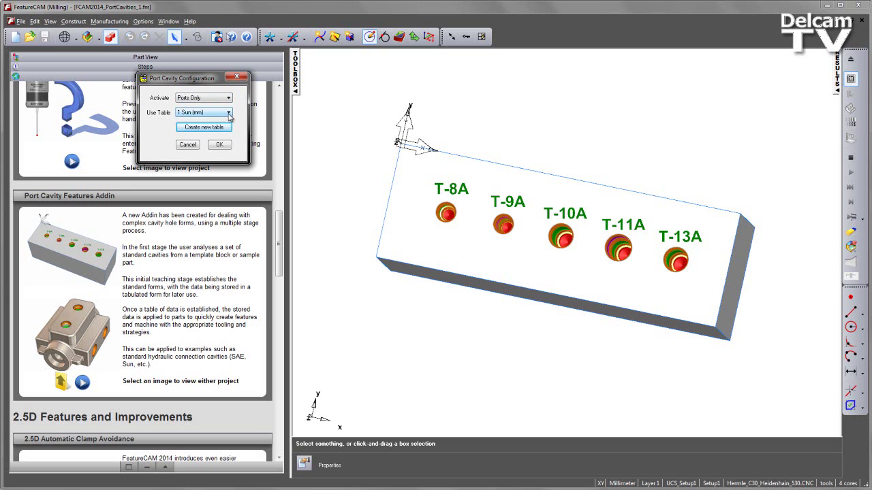
{"action": "left_click", "coordinate": [229, 114]}
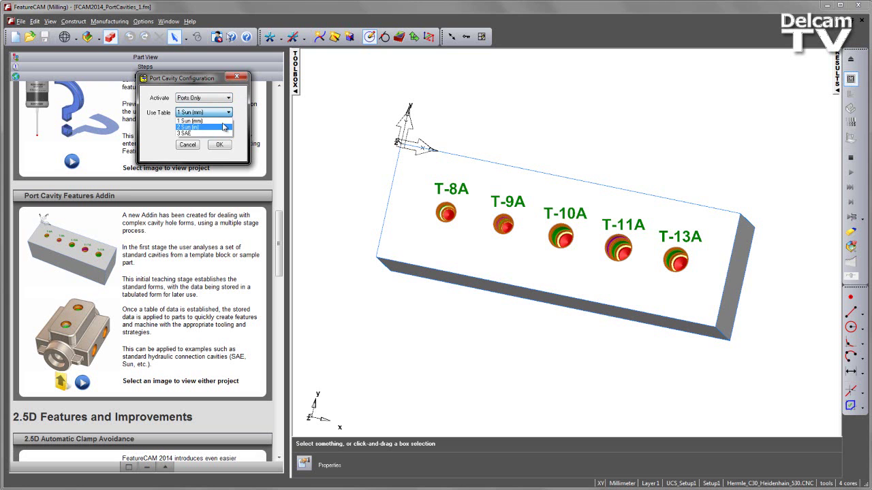
{"action": "left_click", "coordinate": [190, 121]}
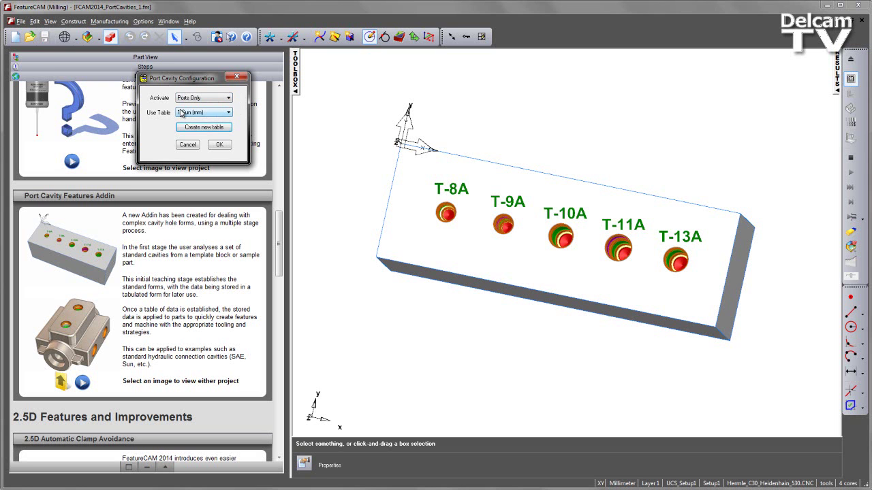
Step: Start a new cavity table and name it Test
{"action": "left_click", "coordinate": [207, 128]}
{"action": "left_click_drag", "start_coordinate": [29, 53], "coordinate": [150, 85]}
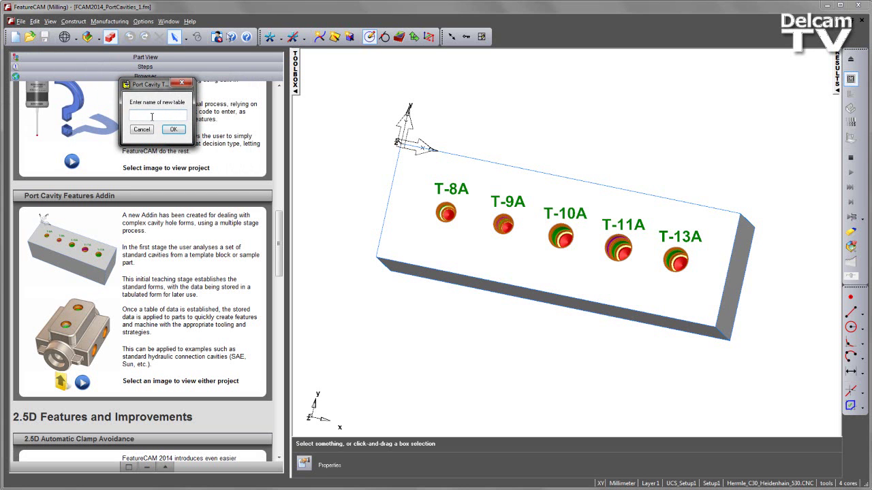
{"action": "type", "text": "Test"}
Step: Confirm the Test table, then set activation to Query Only with Test as the table in use
{"action": "left_click", "coordinate": [183, 132]}
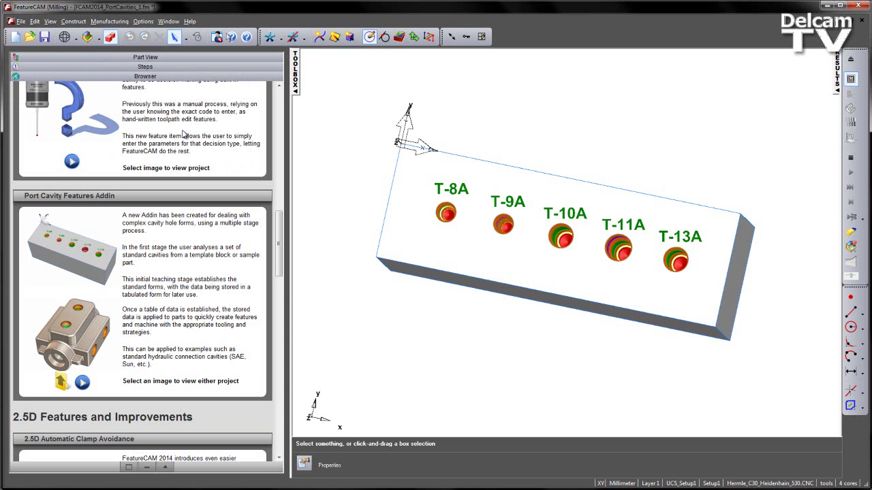
{"action": "left_click", "coordinate": [466, 37]}
{"action": "left_click_drag", "start_coordinate": [59, 56], "coordinate": [140, 74]}
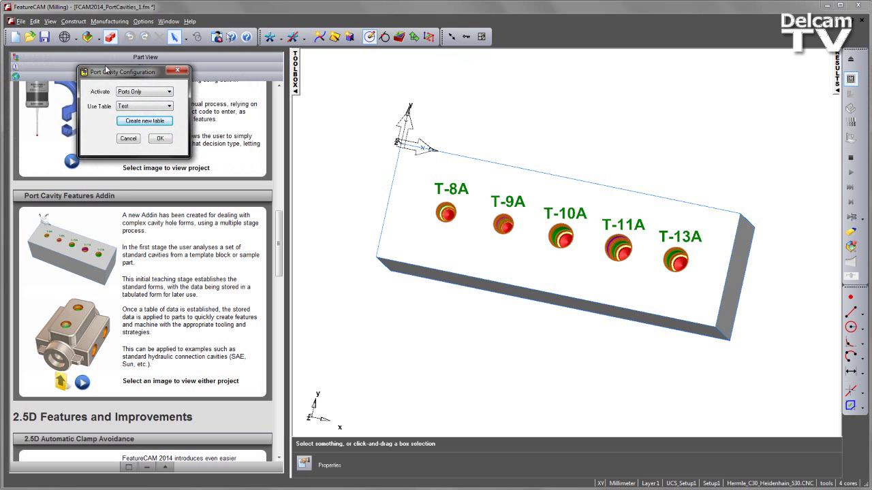
{"action": "left_click", "coordinate": [158, 110]}
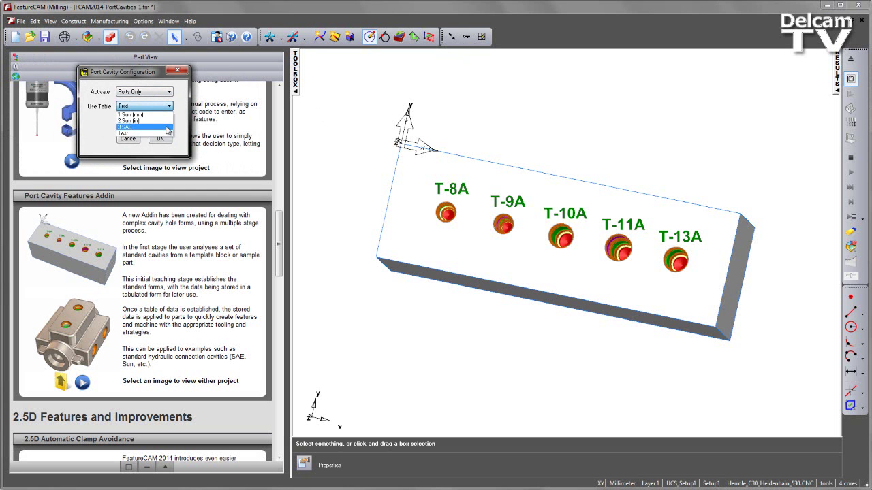
{"action": "left_click", "coordinate": [183, 104]}
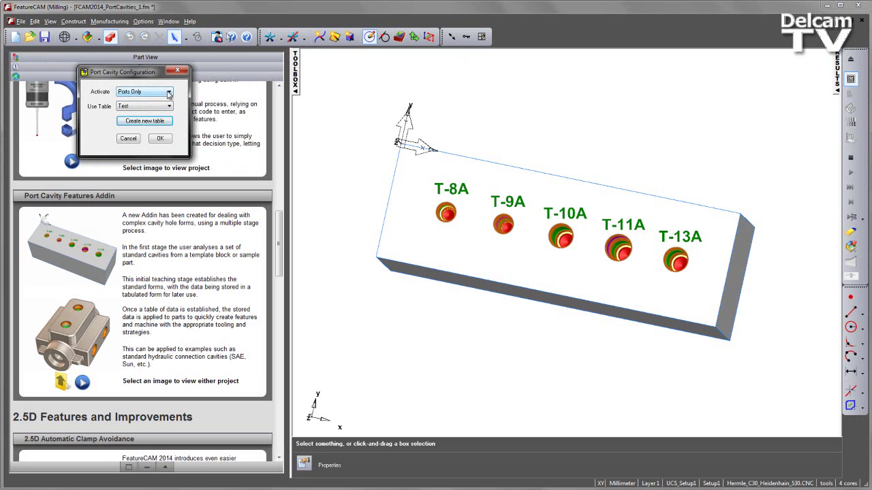
{"action": "left_click", "coordinate": [169, 92]}
{"action": "left_click", "coordinate": [162, 106]}
{"action": "left_click", "coordinate": [160, 139]}
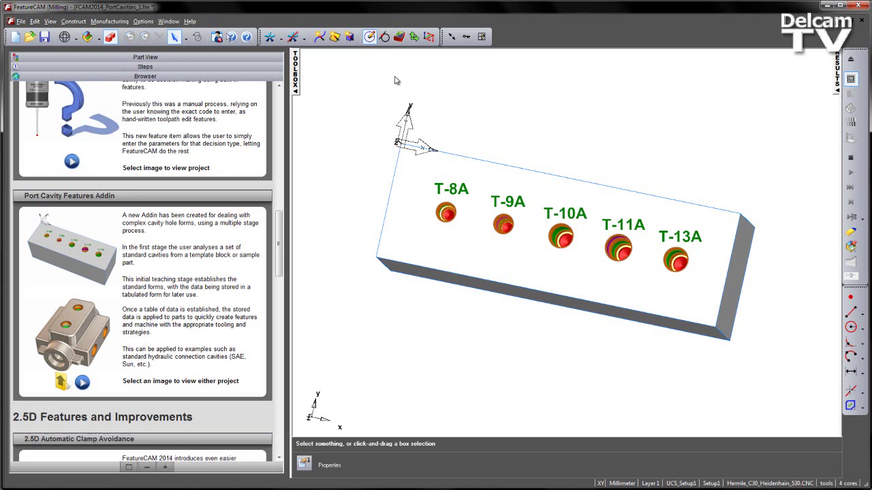
Step: Run hole FeatureRECOGNITION for multiple holes with merging off, selecting all five holes
{"action": "left_click", "coordinate": [398, 39]}
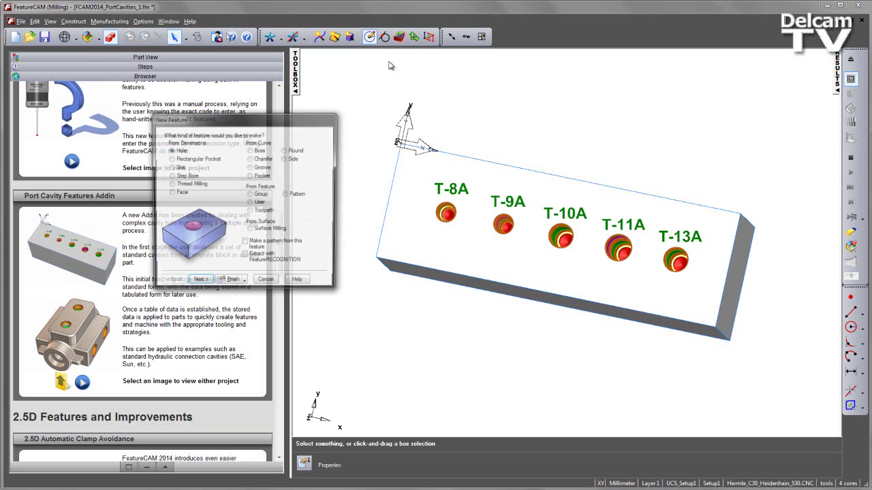
{"action": "left_click", "coordinate": [244, 257]}
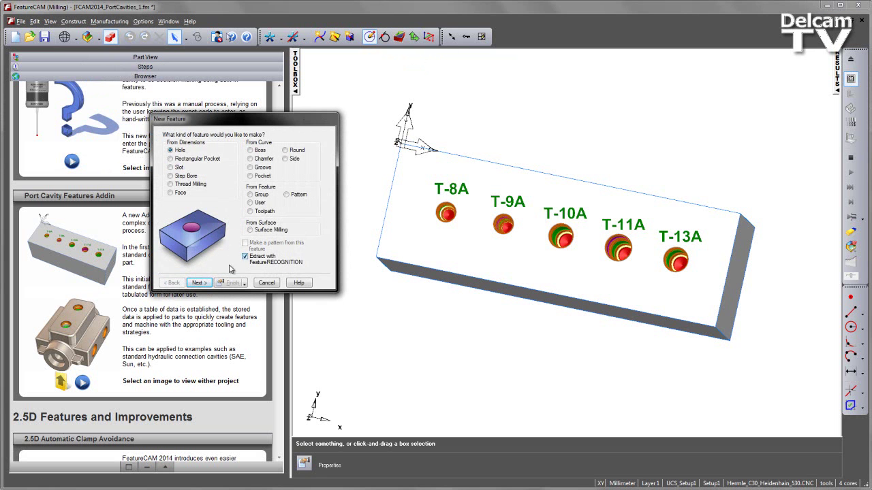
{"action": "left_click", "coordinate": [198, 282]}
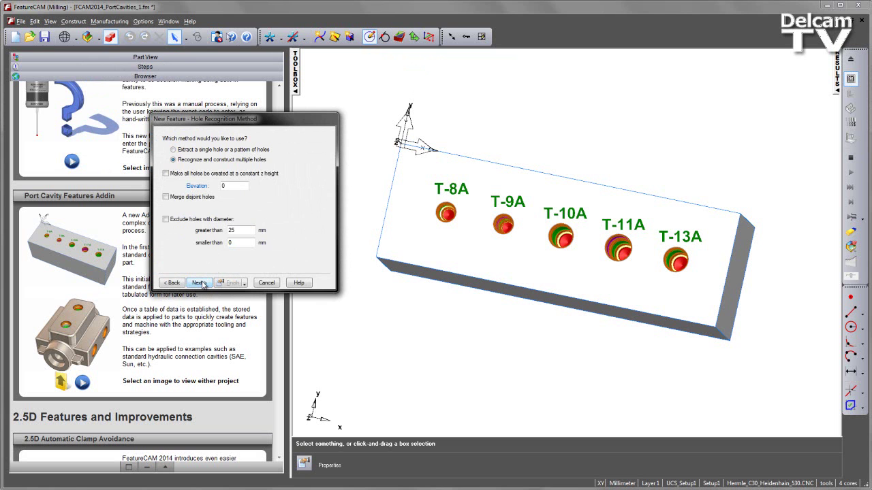
{"action": "left_click", "coordinate": [199, 283]}
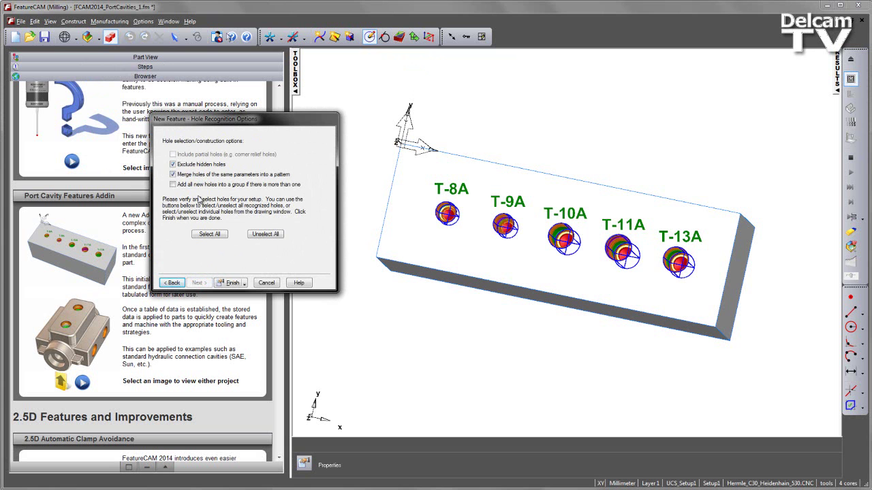
{"action": "left_click", "coordinate": [174, 174]}
{"action": "middle_click_drag", "start_coordinate": [553, 341], "coordinate": [545, 199]}
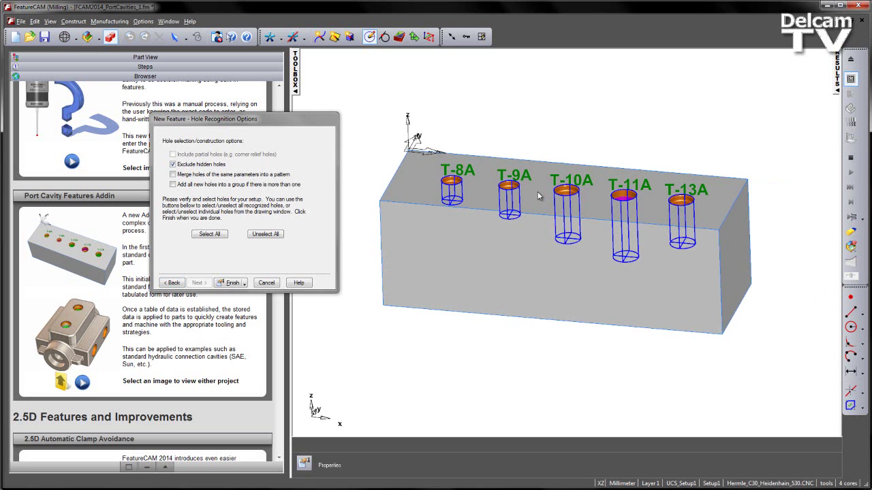
{"action": "left_click", "coordinate": [210, 233]}
Step: Finish the hole features and view the block in wireframe from the front, tilted slightly
{"action": "left_click", "coordinate": [232, 283]}
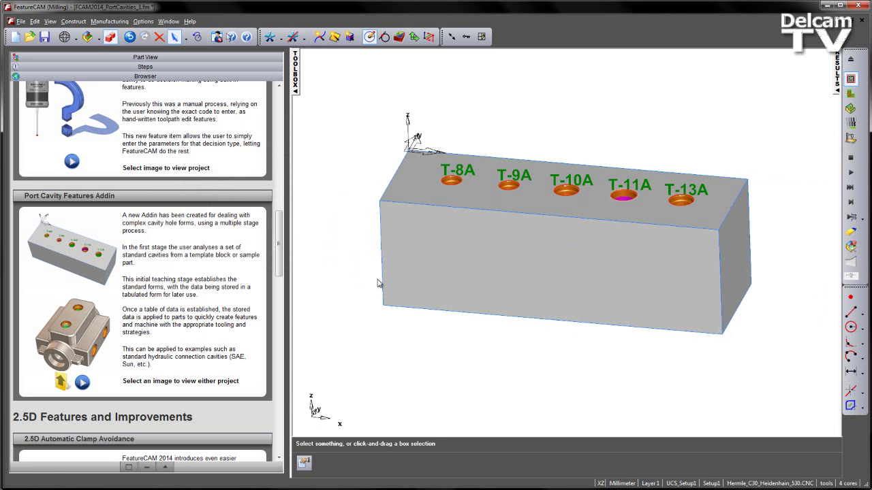
{"action": "left_click", "coordinate": [437, 277]}
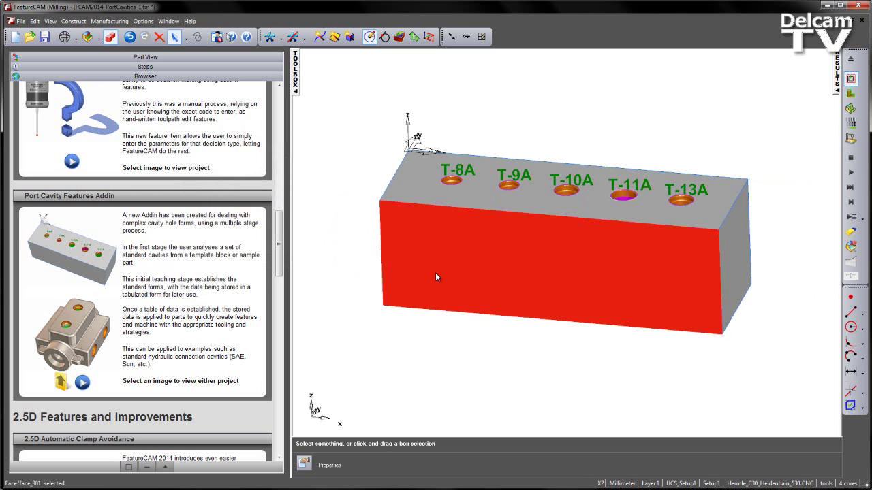
{"action": "key", "text": "w"}
{"action": "key", "text": "f"}
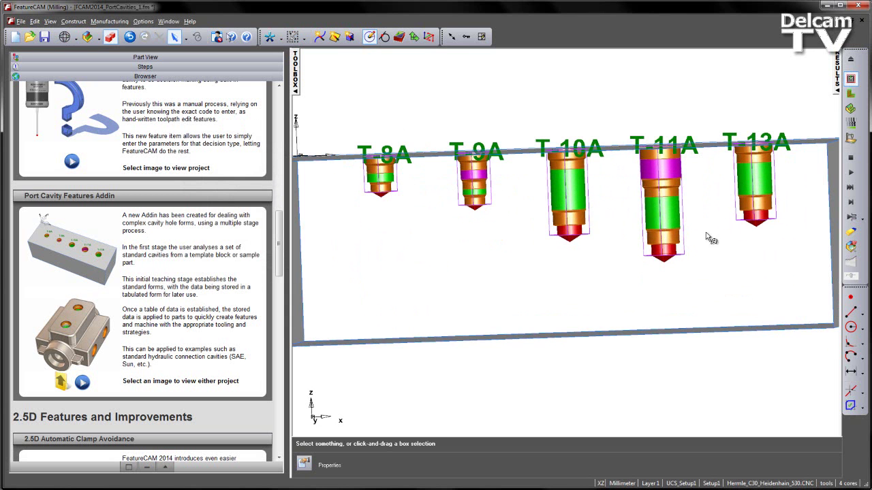
{"action": "middle_click_drag", "start_coordinate": [633, 267], "coordinate": [633, 286]}
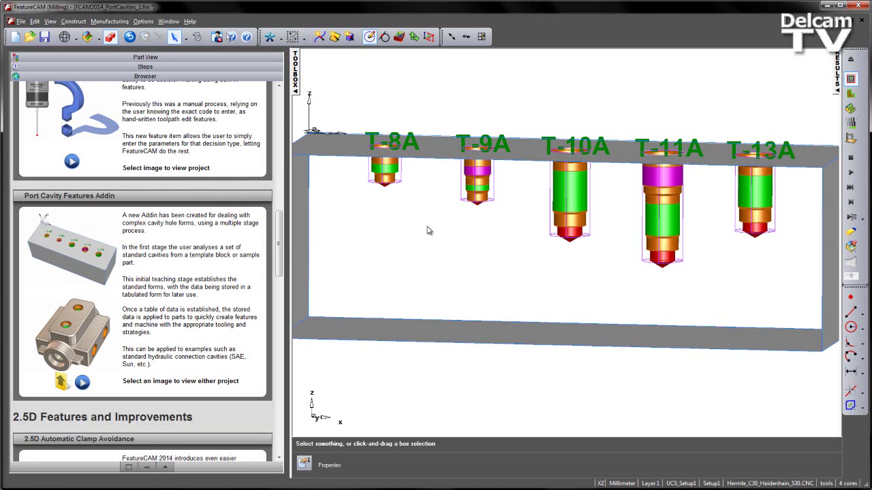
Step: Hide the solids and bring up the Part View feature tree
{"action": "left_click", "coordinate": [280, 39]}
{"action": "left_click", "coordinate": [303, 117]}
{"action": "left_click", "coordinate": [204, 58]}
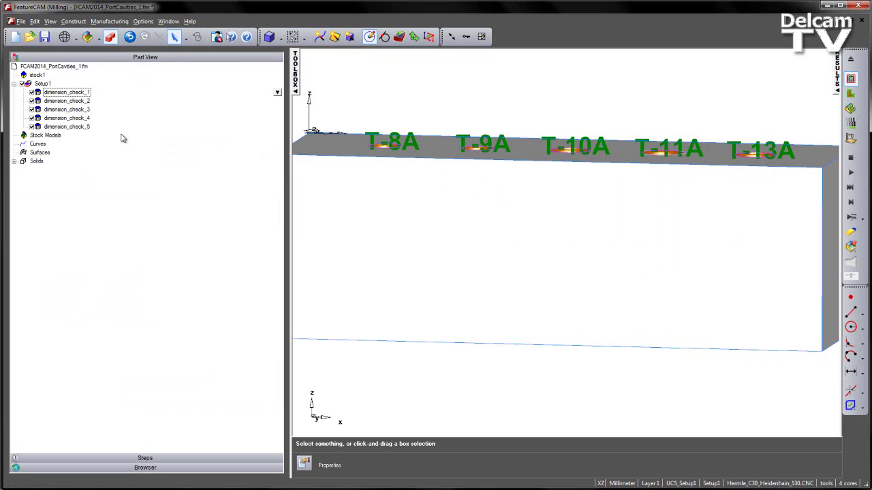
Step: Highlight dimension_check_1 through dimension_check_5 and review dimension_check_1's stored dimensions
{"action": "left_click", "coordinate": [81, 93]}
{"action": "left_click", "coordinate": [83, 101]}
{"action": "left_click", "coordinate": [83, 109]}
{"action": "left_click", "coordinate": [83, 118]}
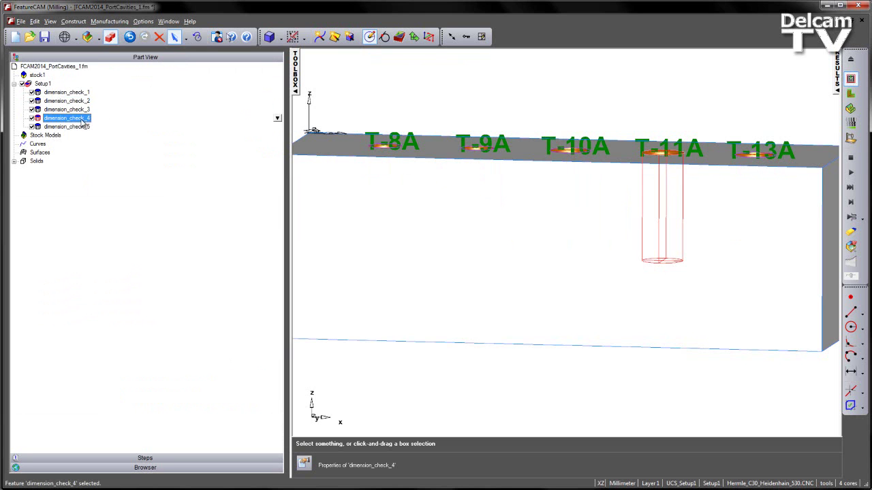
{"action": "left_click", "coordinate": [80, 128]}
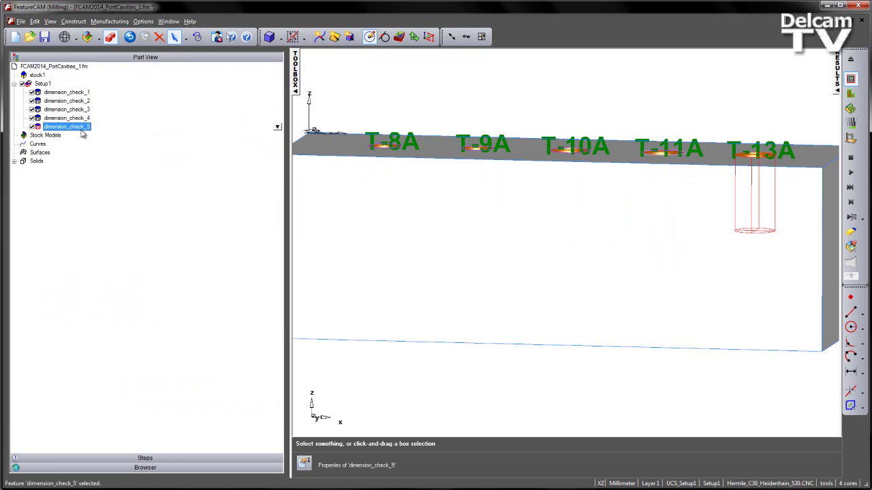
{"action": "double_click", "coordinate": [80, 93]}
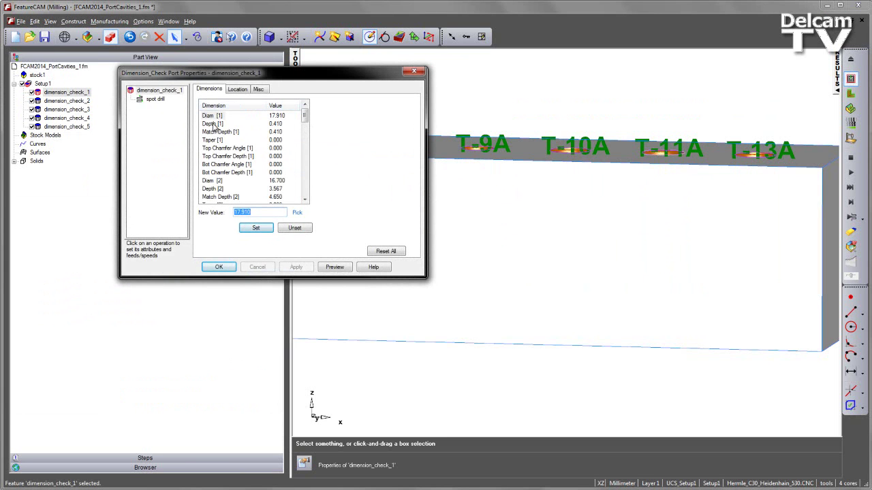
{"action": "scroll", "coordinate": [304, 128], "scroll_direction": "down", "scroll_amount": 3}
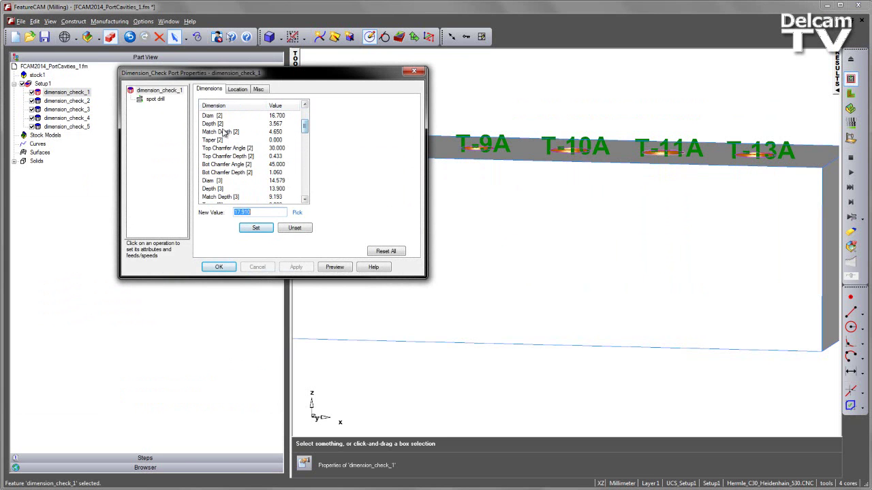
{"action": "left_click_drag", "start_coordinate": [305, 131], "coordinate": [303, 186]}
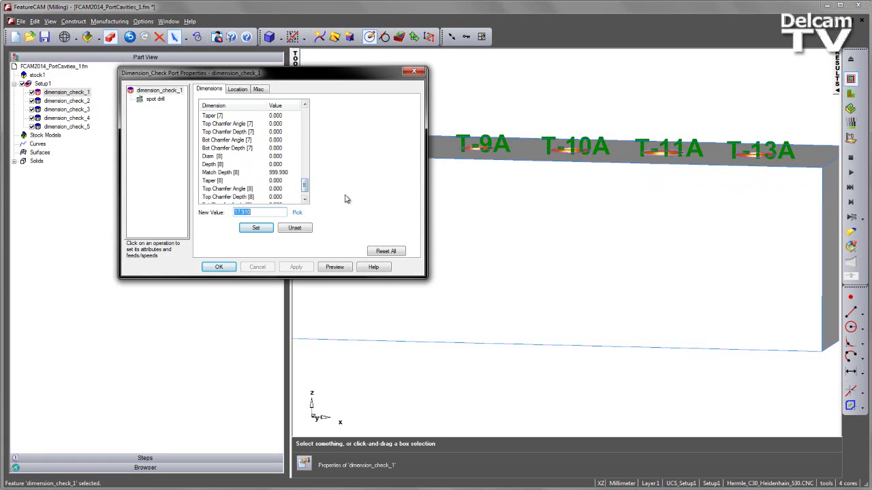
{"action": "left_click", "coordinate": [220, 267]}
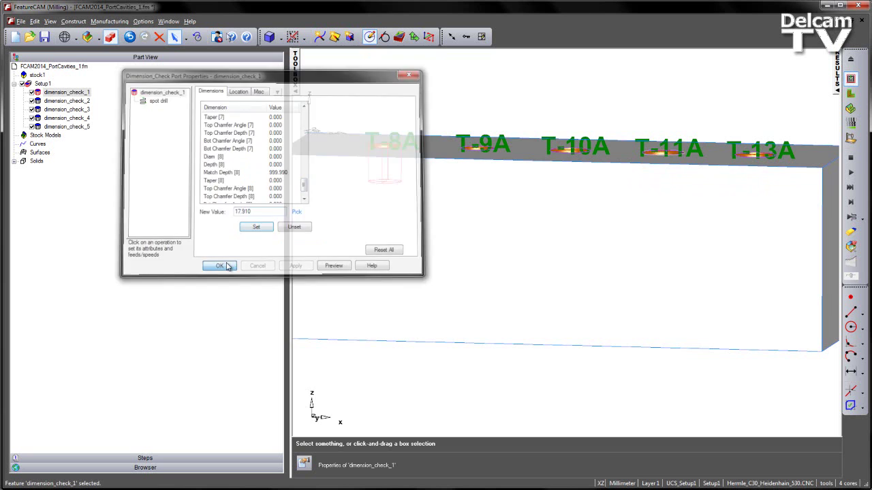
Step: Switch to isometric view and select dimension_check_4, stepping to dimension_check_5 and back
{"action": "key", "text": "ctrl+i"}
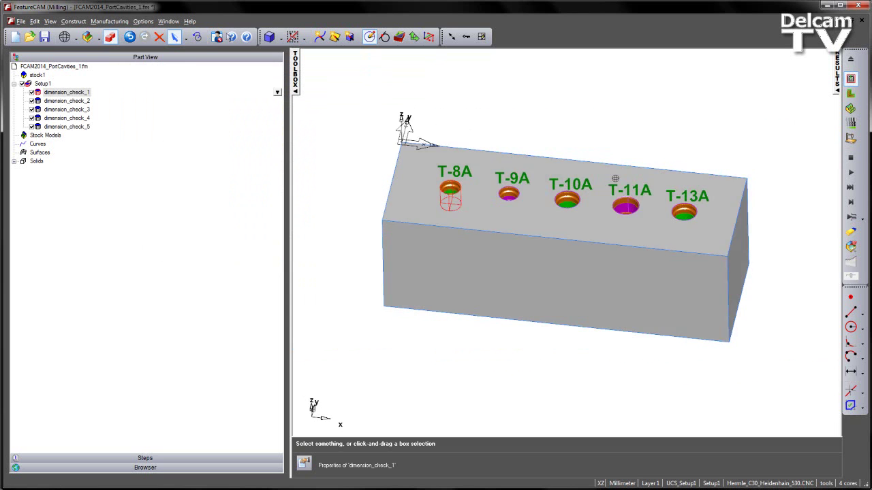
{"action": "left_click", "coordinate": [496, 118]}
{"action": "scroll", "coordinate": [543, 122], "scroll_direction": "up", "scroll_amount": 1}
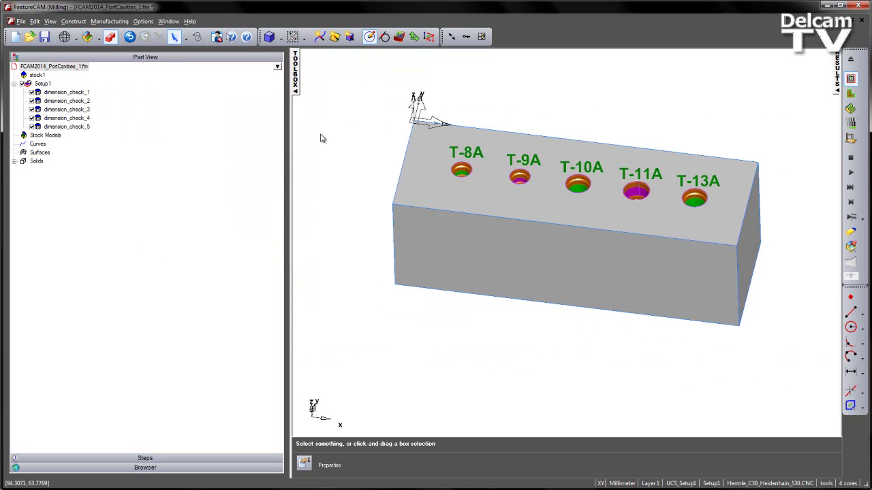
{"action": "left_click", "coordinate": [38, 118]}
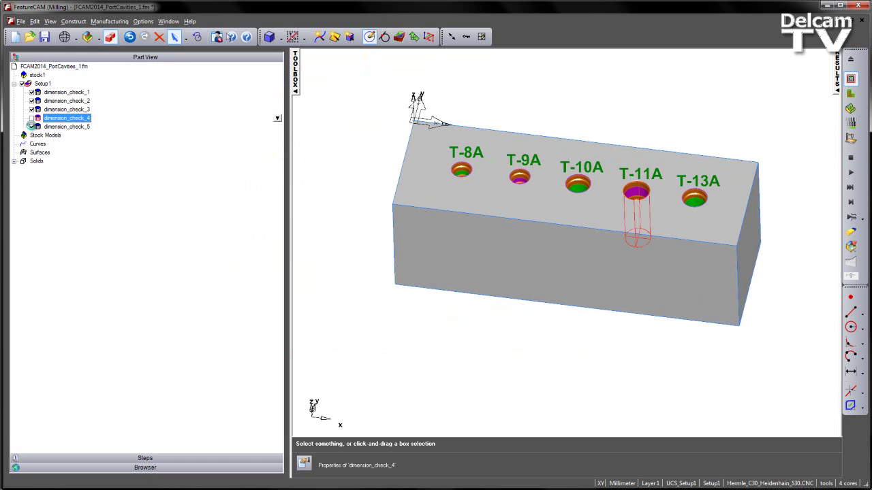
{"action": "key", "text": "Down"}
{"action": "key", "text": "Up"}
Step: Open the Port Cavity definitions editor and check its Name list
{"action": "left_click", "coordinate": [481, 38]}
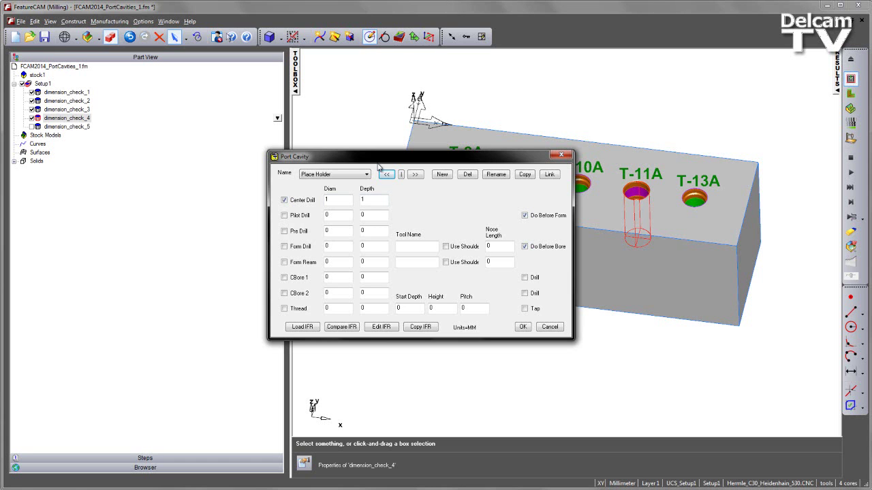
{"action": "left_click", "coordinate": [366, 174]}
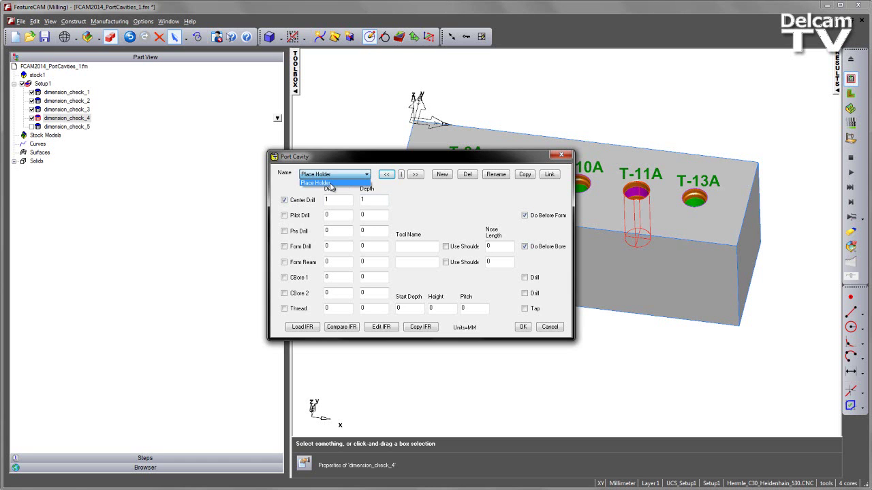
{"action": "left_click", "coordinate": [413, 197]}
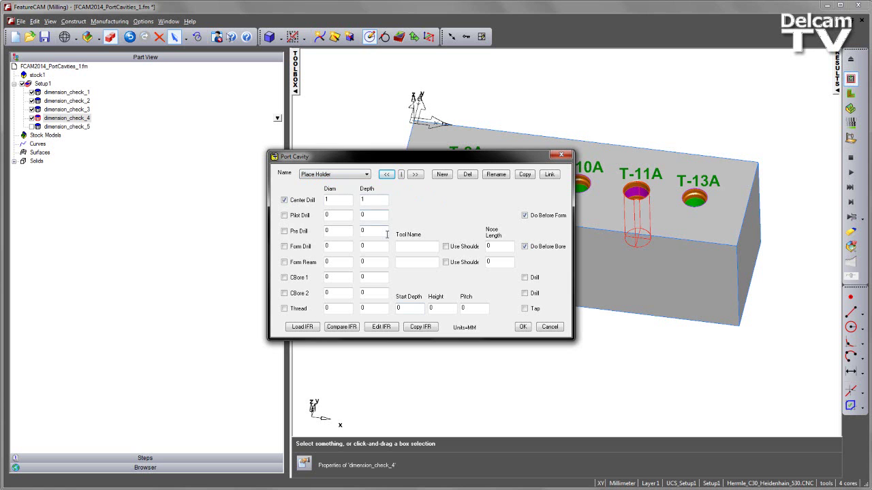
Step: Load definitions dimension_check_1_def to dimension_check_4_def via Load IFR, acknowledging each message
{"action": "left_click", "coordinate": [303, 327]}
{"action": "left_click", "coordinate": [507, 266]}
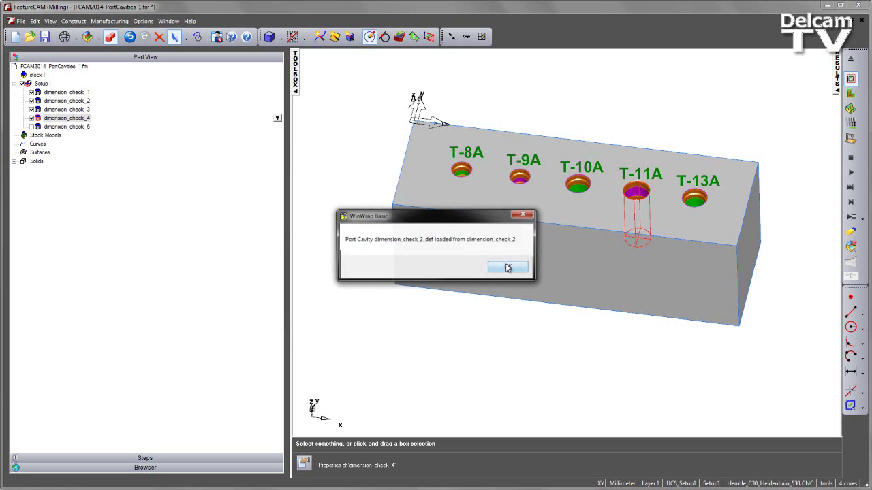
{"action": "left_click", "coordinate": [507, 266]}
{"action": "left_click", "coordinate": [508, 266]}
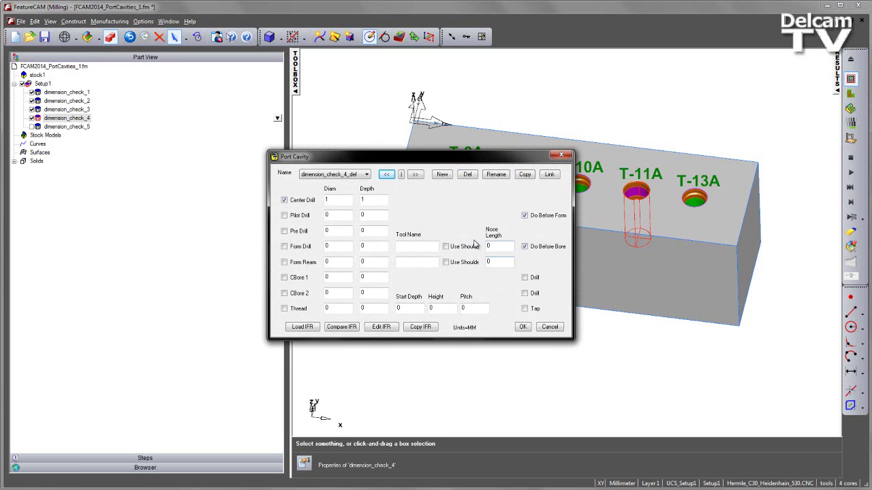
{"action": "left_click", "coordinate": [366, 174]}
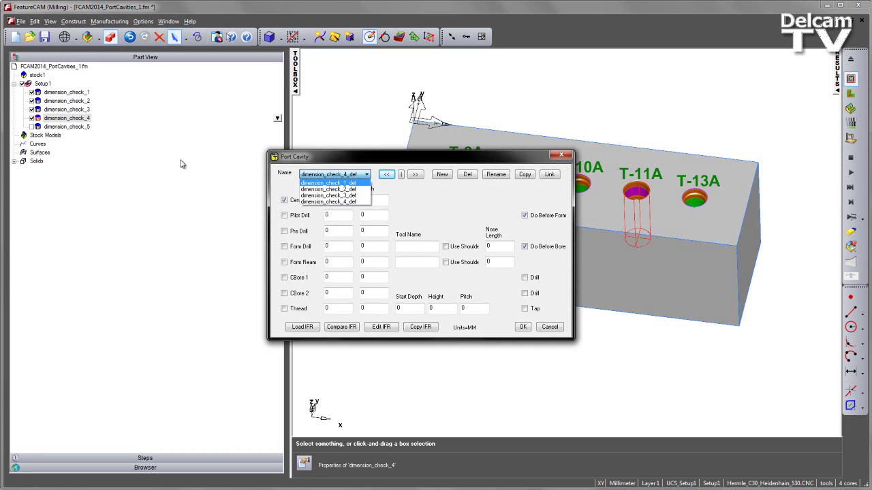
Step: Rename dimension_check_1_def to T-8A
{"action": "left_click", "coordinate": [436, 216]}
{"action": "left_click", "coordinate": [366, 174]}
{"action": "left_click", "coordinate": [341, 183]}
{"action": "left_click", "coordinate": [402, 175]}
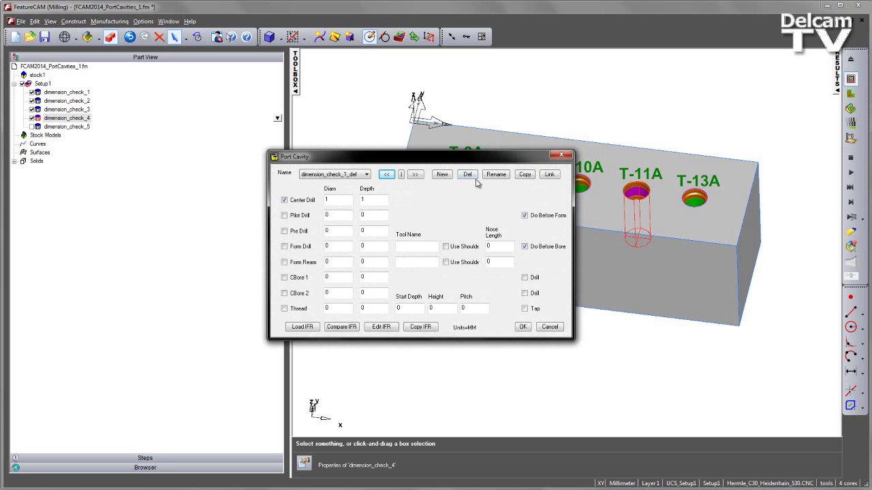
{"action": "left_click", "coordinate": [496, 174]}
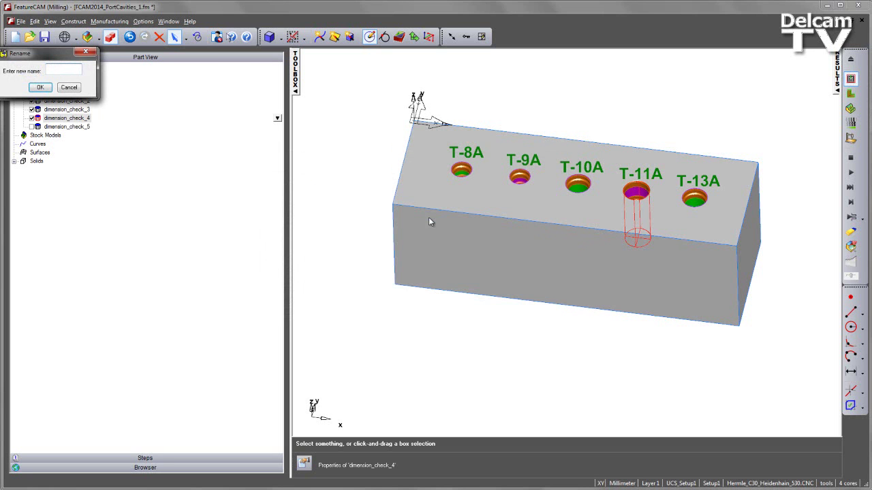
{"action": "left_click_drag", "start_coordinate": [59, 56], "coordinate": [373, 122]}
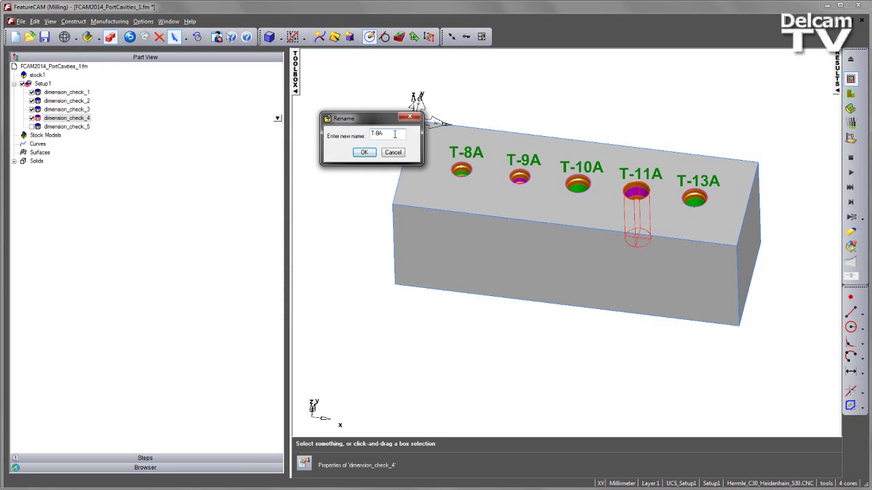
{"action": "left_click", "coordinate": [363, 152]}
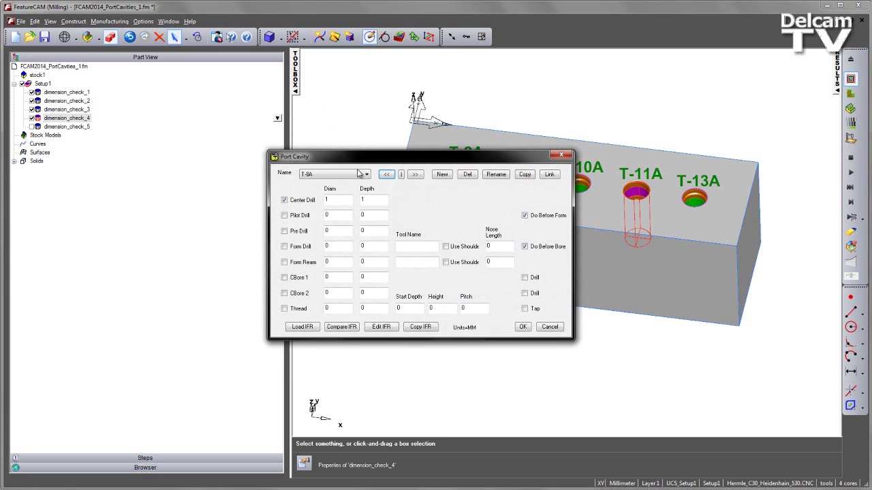
Step: Rename dimension_check_2_def to T-9A and begin renaming dimension_check_3_def
{"action": "left_click", "coordinate": [359, 176]}
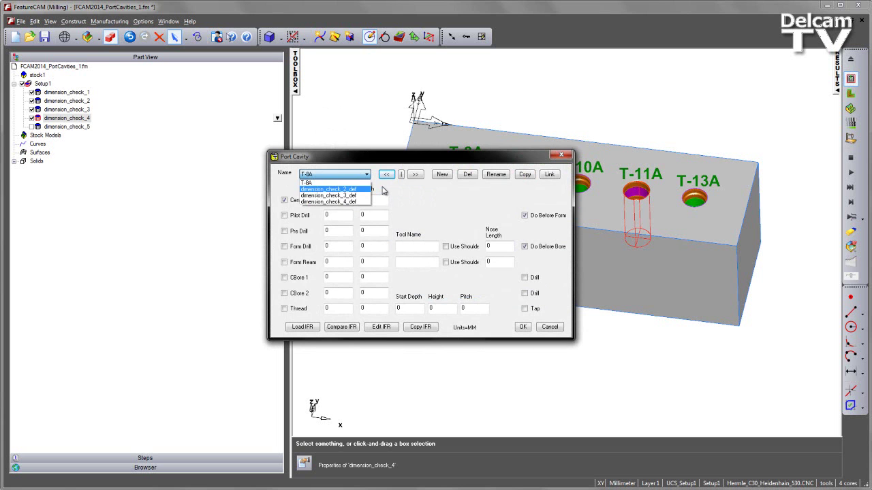
{"action": "left_click", "coordinate": [360, 189]}
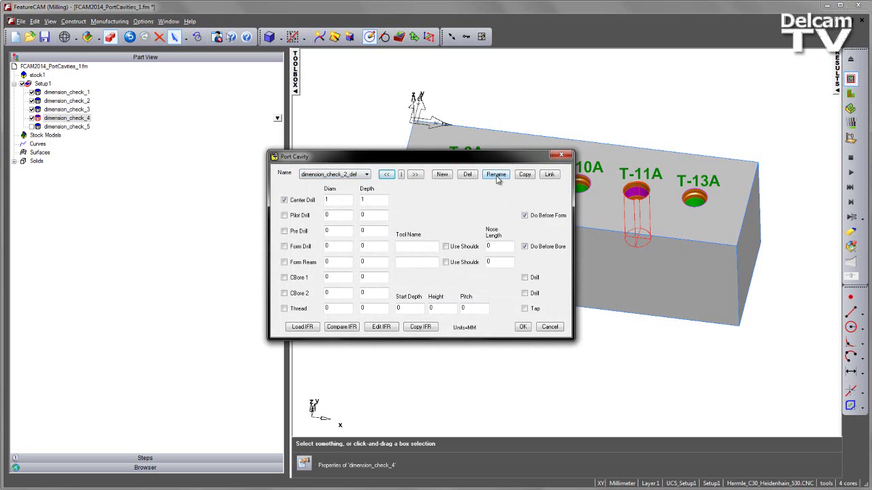
{"action": "left_click", "coordinate": [496, 175]}
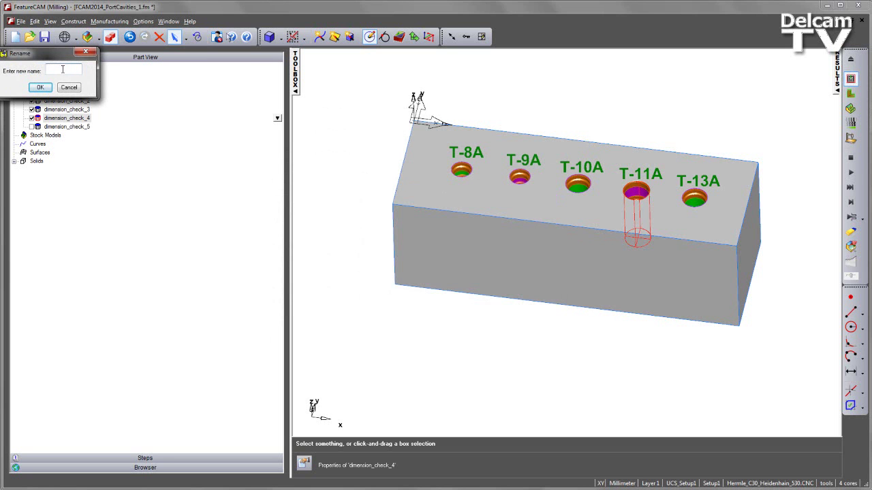
{"action": "key", "text": "Caps_Lock"}
{"action": "left_click", "coordinate": [40, 87]}
{"action": "left_click", "coordinate": [348, 177]}
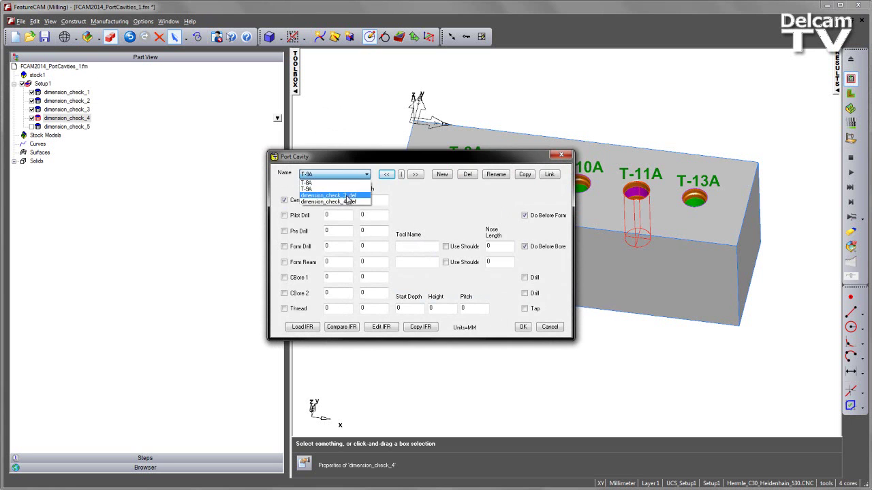
{"action": "left_click", "coordinate": [329, 192]}
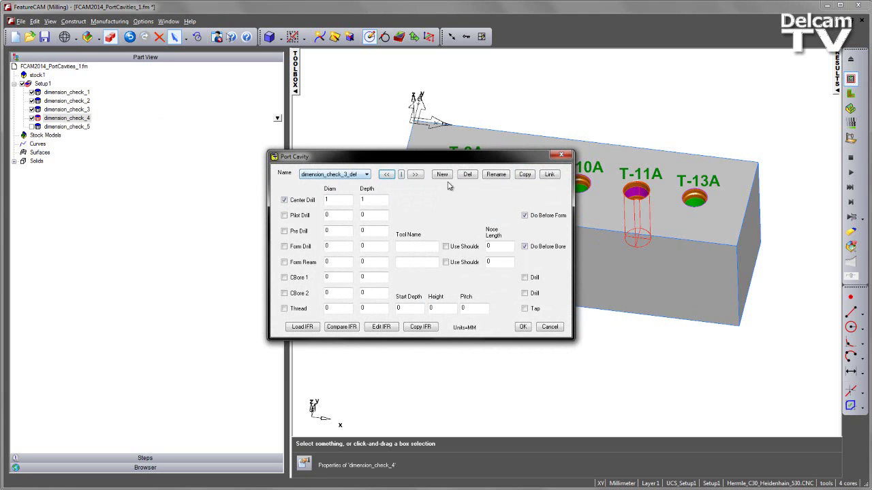
{"action": "left_click", "coordinate": [495, 174]}
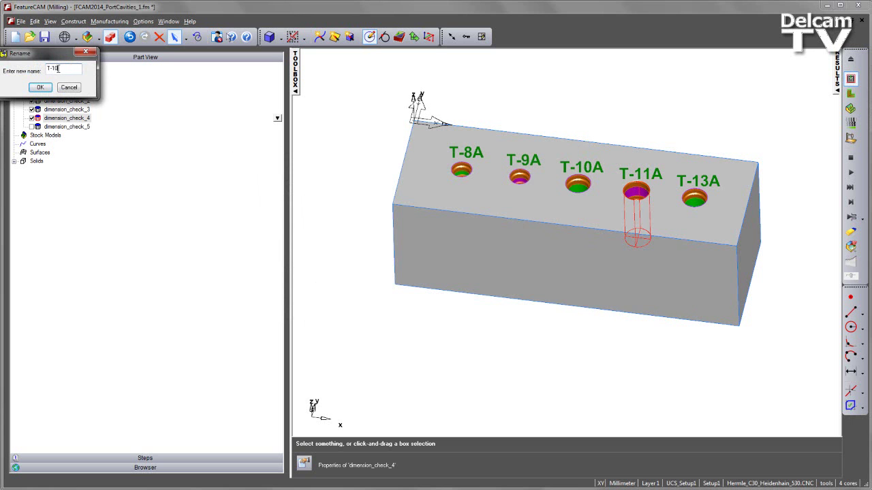
Step: Confirm the T-10A name and cancel the accidental deletion of T-10A
{"action": "left_click", "coordinate": [47, 89]}
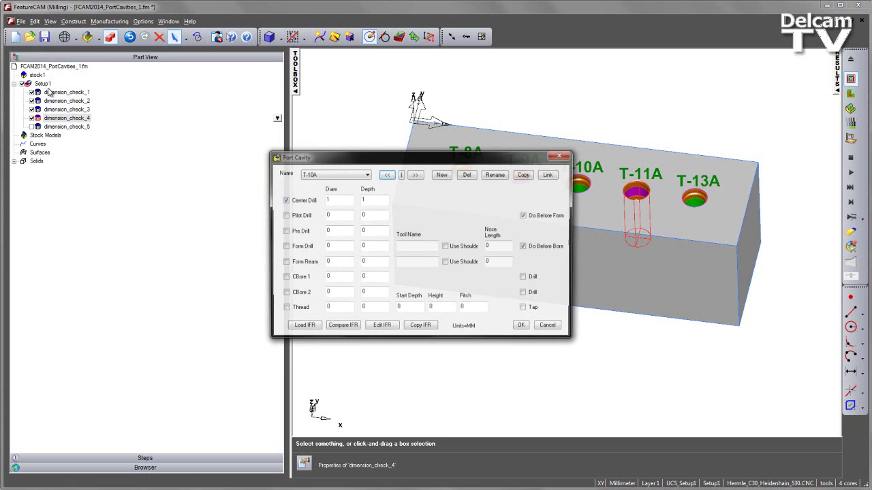
{"action": "left_click", "coordinate": [351, 174]}
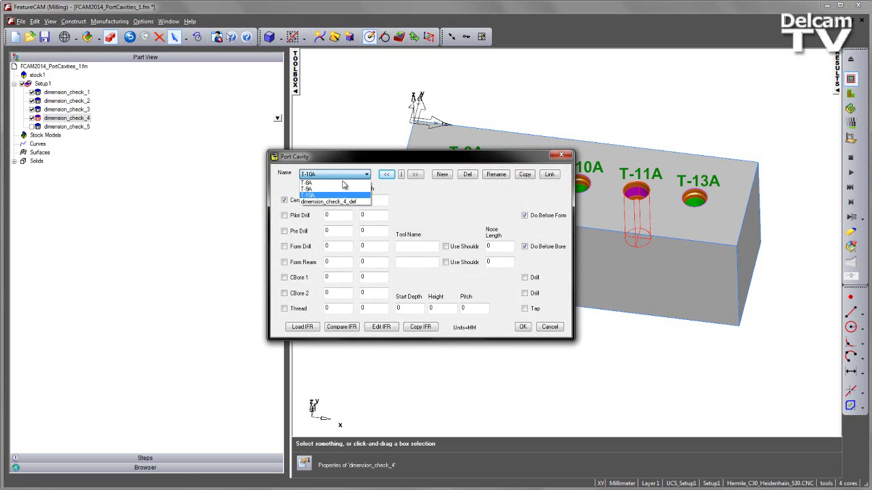
{"action": "left_click", "coordinate": [340, 203]}
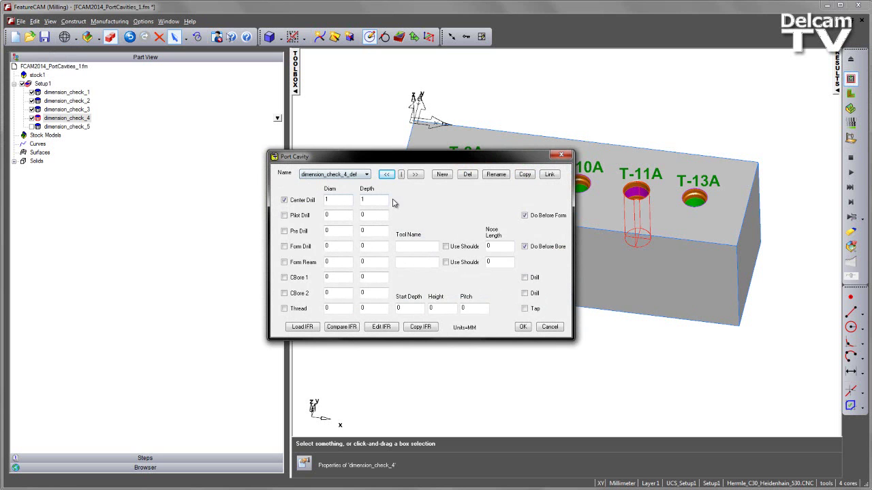
{"action": "left_click", "coordinate": [467, 175]}
{"action": "left_click", "coordinate": [493, 267]}
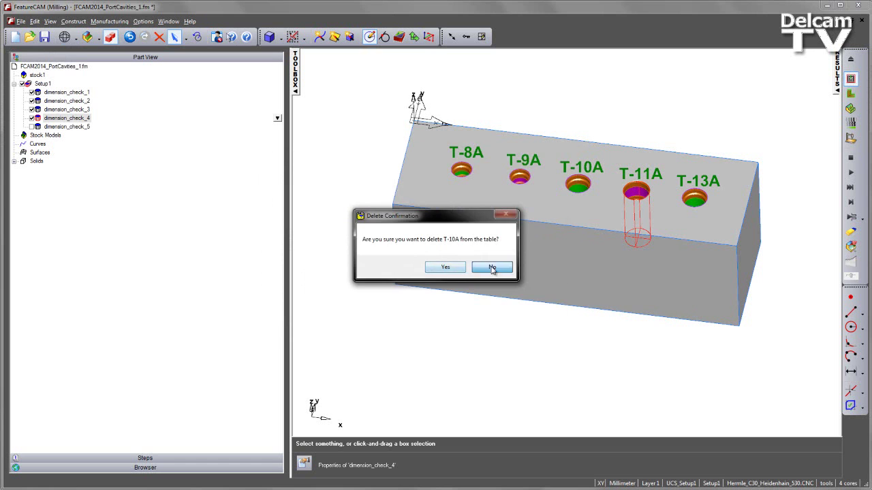
Step: Delete dimension_check_4_def from the port cavity table and reselect T-10A
{"action": "left_click", "coordinate": [354, 175]}
{"action": "left_click", "coordinate": [334, 204]}
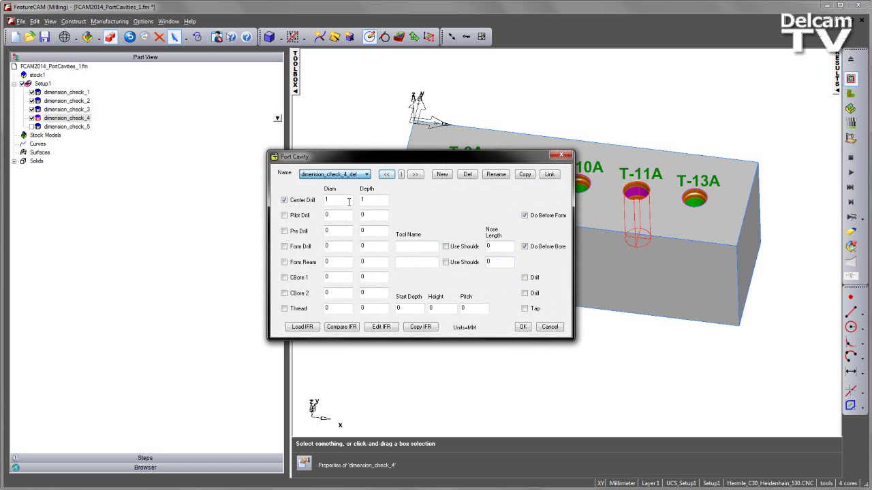
{"action": "left_click", "coordinate": [468, 175]}
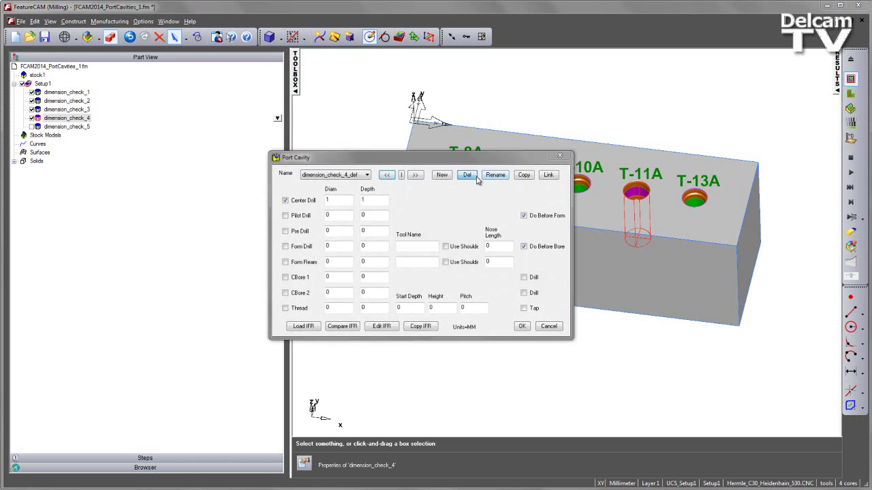
{"action": "left_click", "coordinate": [467, 266]}
{"action": "left_click", "coordinate": [354, 175]}
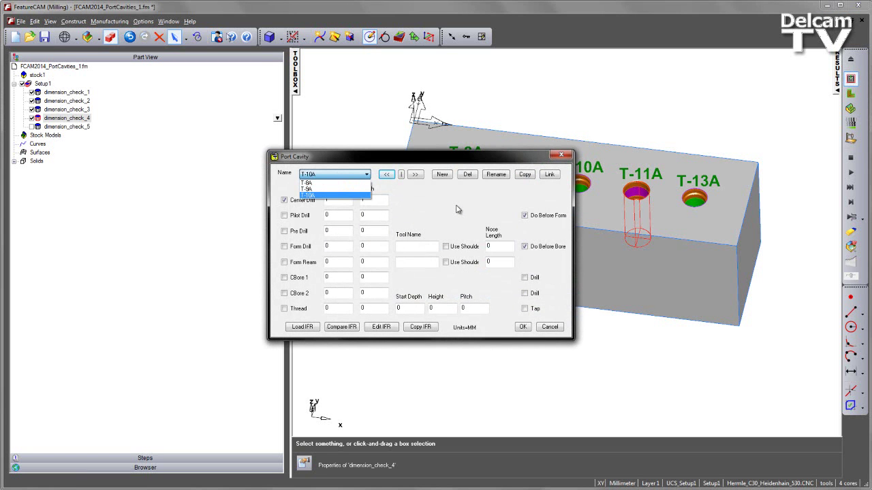
{"action": "left_click", "coordinate": [460, 209]}
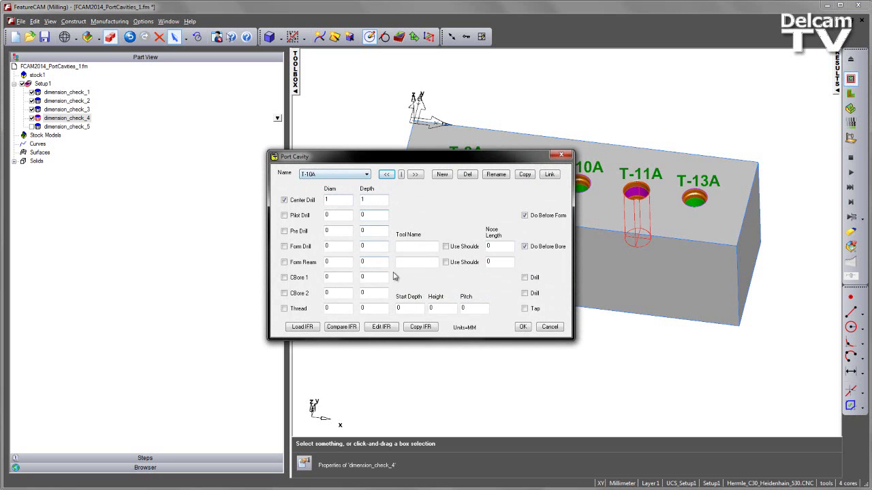
{"action": "left_click", "coordinate": [388, 328]}
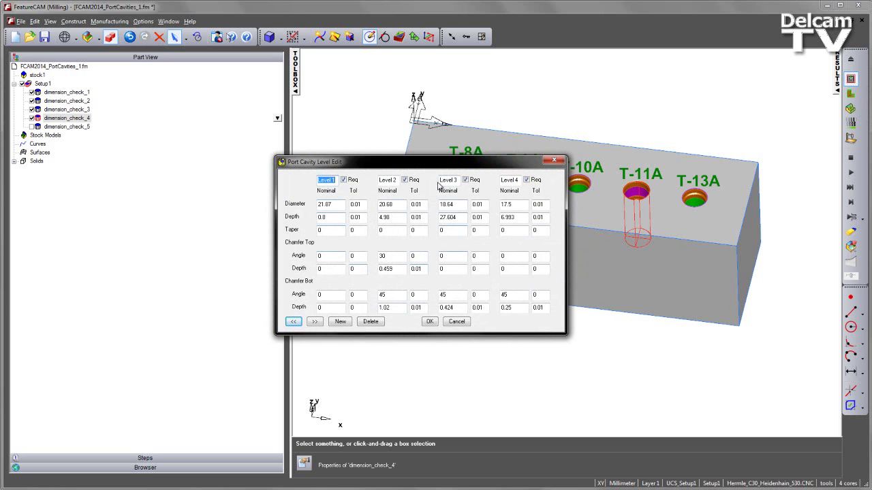
{"action": "left_click", "coordinate": [316, 322]}
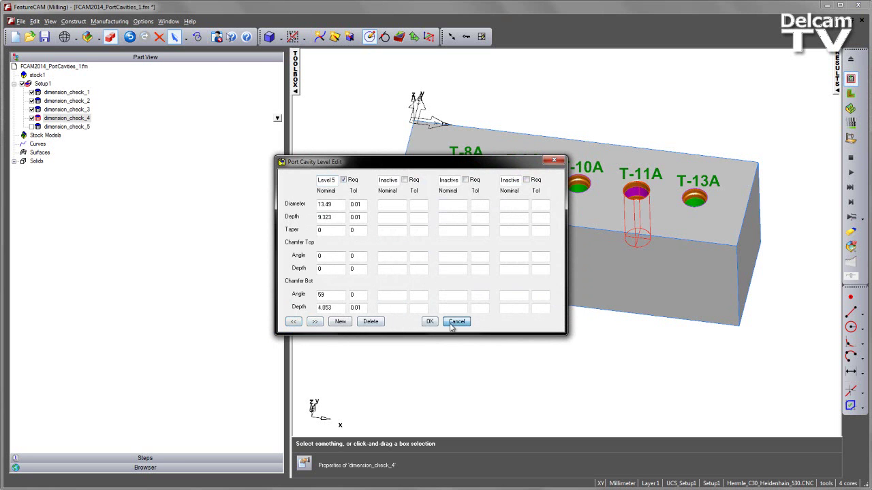
{"action": "left_click", "coordinate": [454, 322]}
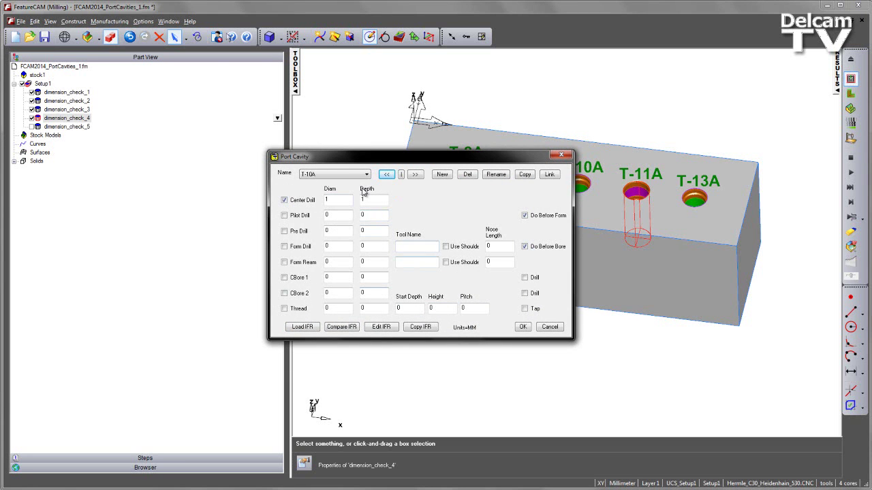
Step: Enable pilot drill (8 diameter, 20 depth), form drill, form ream and thread for T-10A, then save
{"action": "left_click", "coordinate": [285, 215]}
{"action": "left_click", "coordinate": [285, 247]}
{"action": "left_click", "coordinate": [284, 262]}
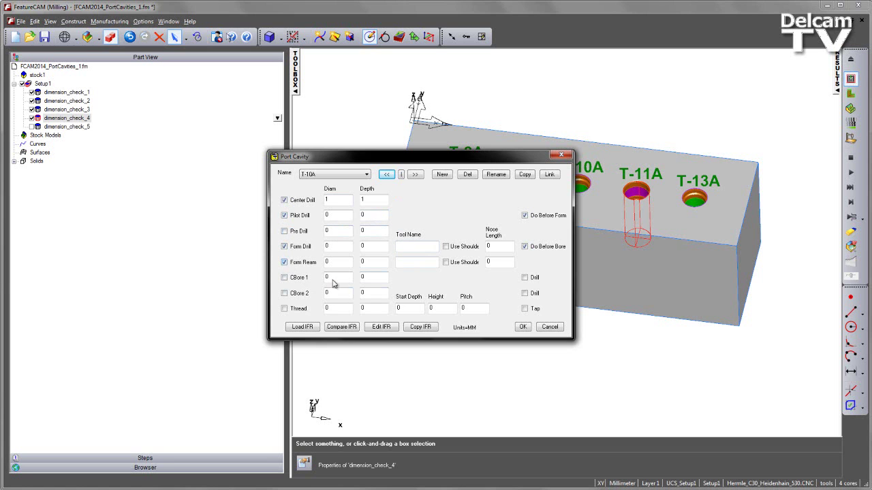
{"action": "left_click", "coordinate": [284, 309]}
{"action": "key", "text": "shift+Tab"}
{"action": "left_click", "coordinate": [522, 327]}
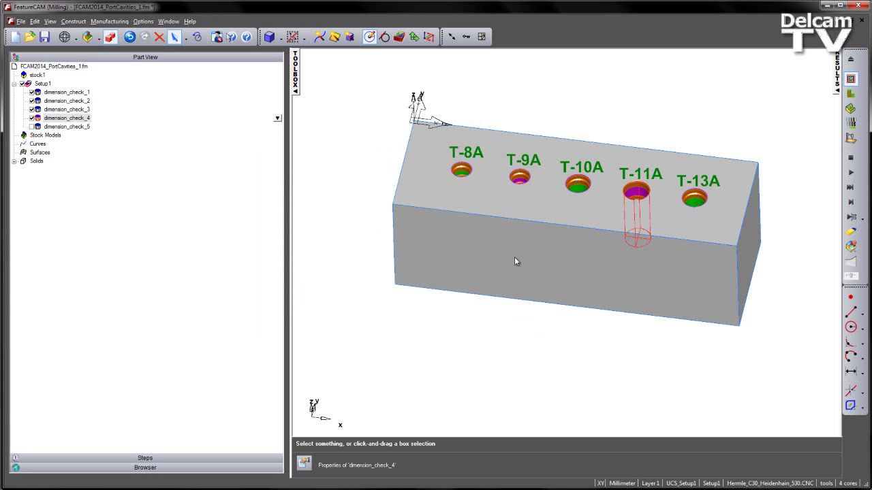
Step: Reopen the port cavity definitions to verify T-10A's saved operations, then cancel
{"action": "left_click", "coordinate": [479, 35]}
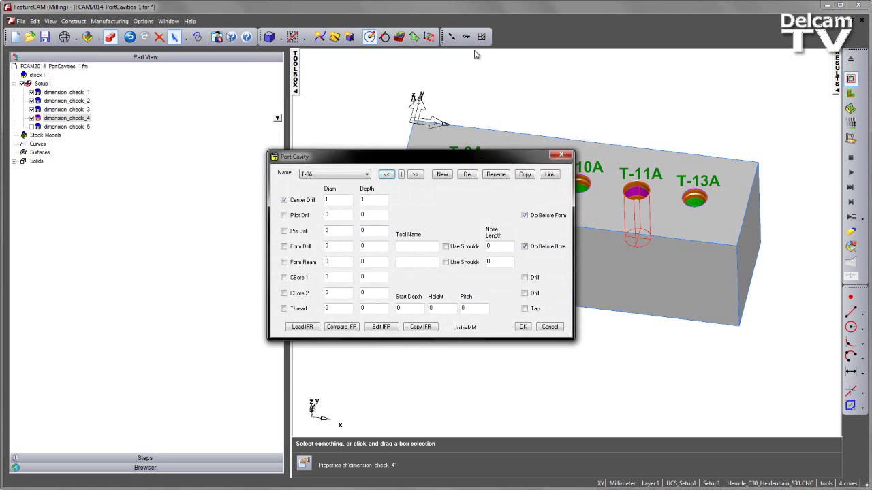
{"action": "left_click", "coordinate": [352, 175]}
{"action": "left_click", "coordinate": [339, 192]}
{"action": "left_click", "coordinate": [386, 174]}
{"action": "left_click", "coordinate": [549, 327]}
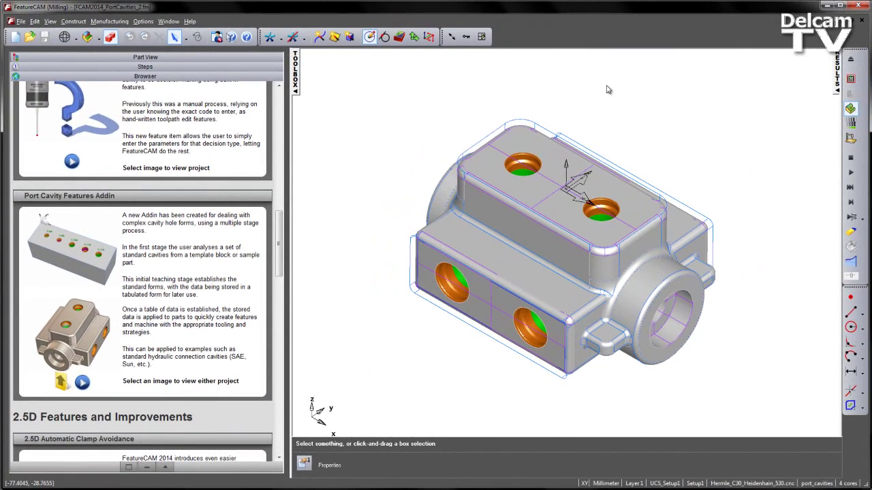
Step: Orbit the valve part from a front view around to an isometric view
{"action": "middle_click_drag", "start_coordinate": [612, 310], "coordinate": [418, 207]}
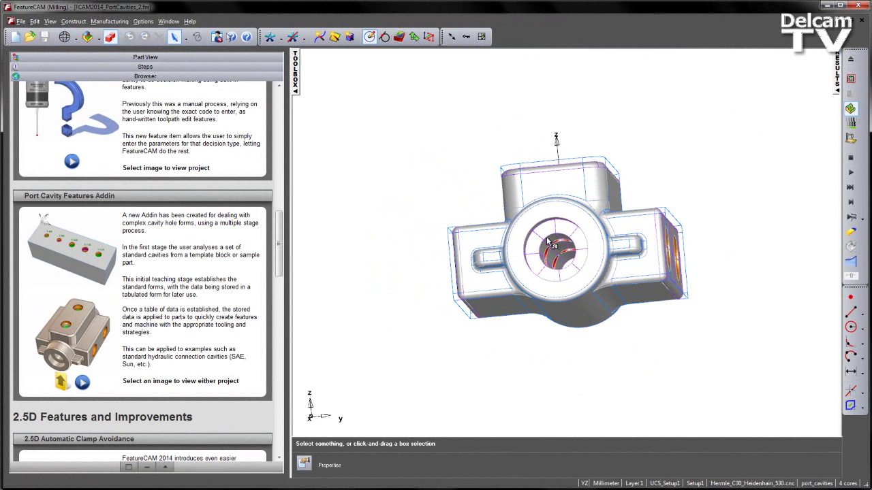
{"action": "middle_click_drag", "start_coordinate": [480, 232], "coordinate": [748, 264]}
{"action": "middle_click_drag", "start_coordinate": [571, 215], "coordinate": [511, 261]}
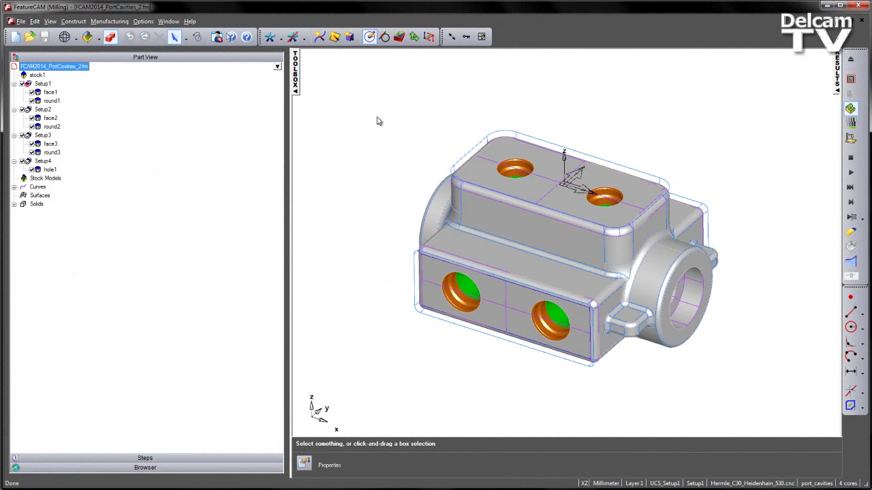
{"action": "left_click", "coordinate": [50, 100]}
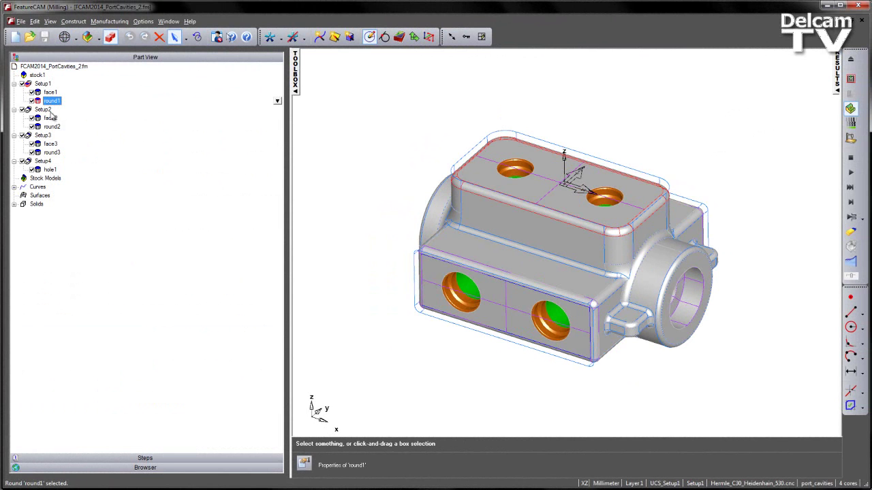
{"action": "left_click", "coordinate": [43, 84]}
{"action": "middle_click_drag", "start_coordinate": [514, 139], "coordinate": [518, 169]}
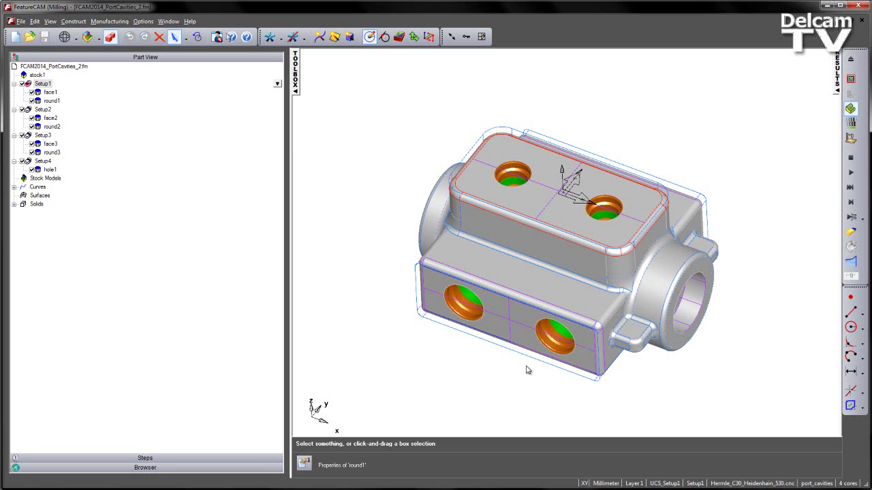
{"action": "left_click", "coordinate": [851, 173]}
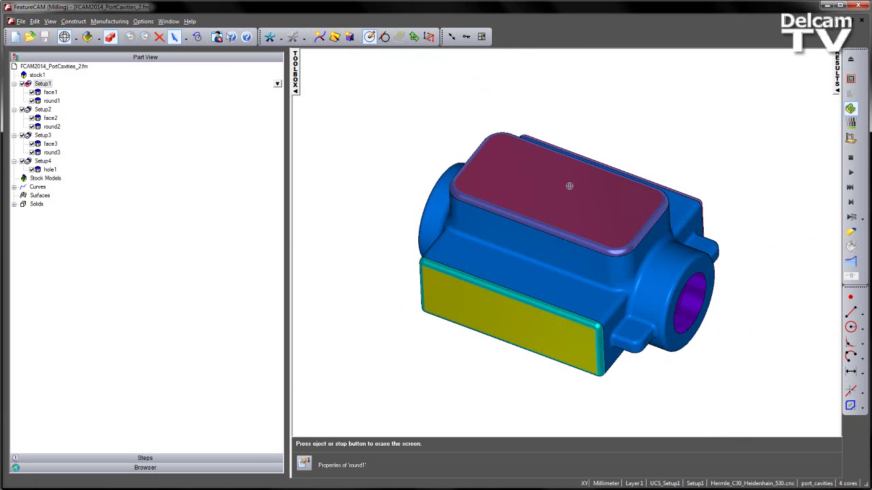
{"action": "middle_click_drag", "start_coordinate": [569, 186], "coordinate": [433, 266]}
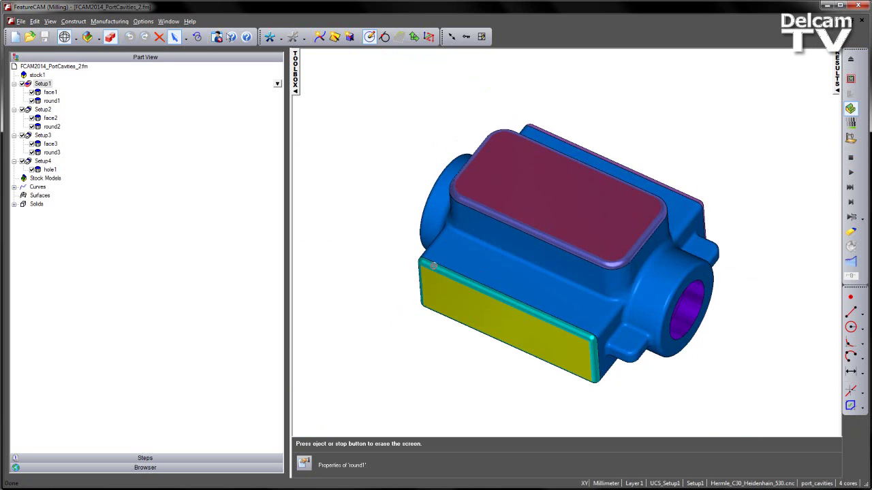
{"action": "left_click", "coordinate": [850, 158]}
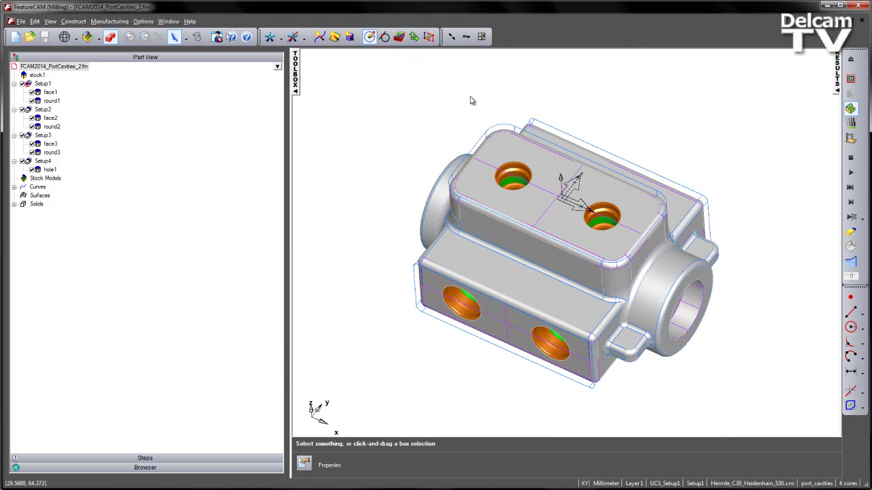
Step: Set the port cavity configuration to Ports Only with the 1 Sun (mm) table and apply it
{"action": "left_click", "coordinate": [466, 37]}
{"action": "left_click_drag", "start_coordinate": [59, 54], "coordinate": [165, 58]}
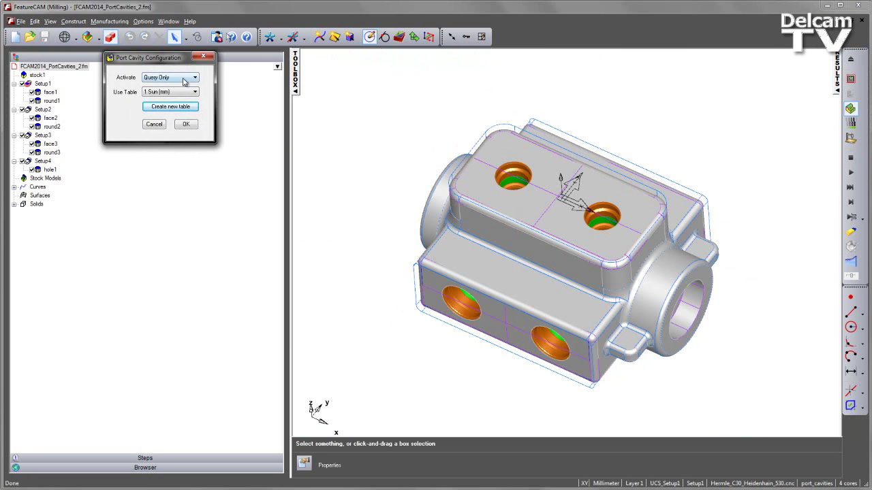
{"action": "left_click", "coordinate": [184, 81]}
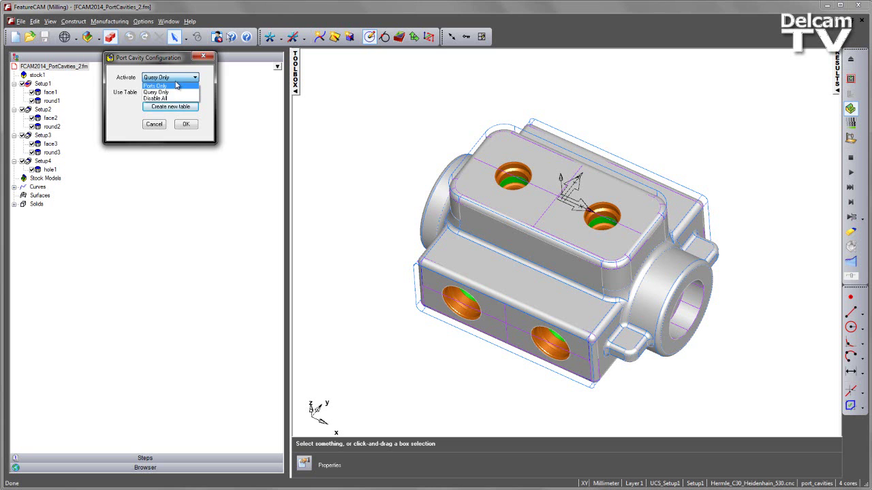
{"action": "left_click", "coordinate": [177, 87]}
{"action": "left_click", "coordinate": [193, 91]}
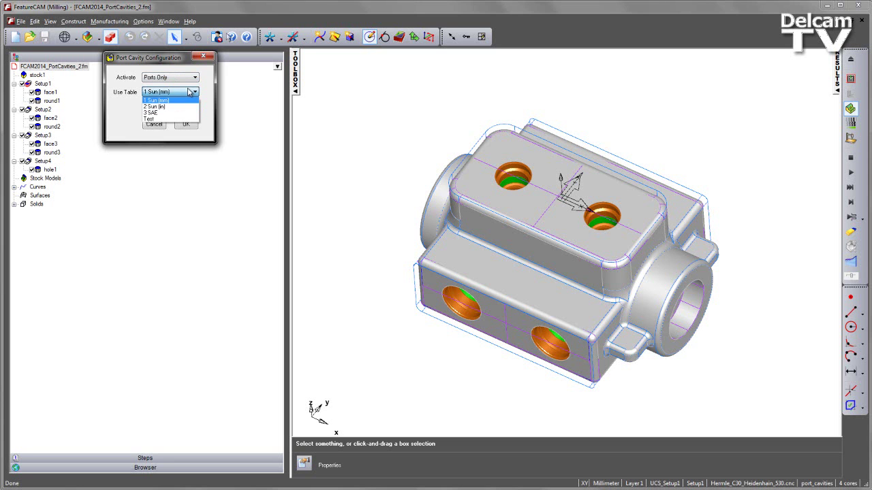
{"action": "left_click", "coordinate": [166, 69]}
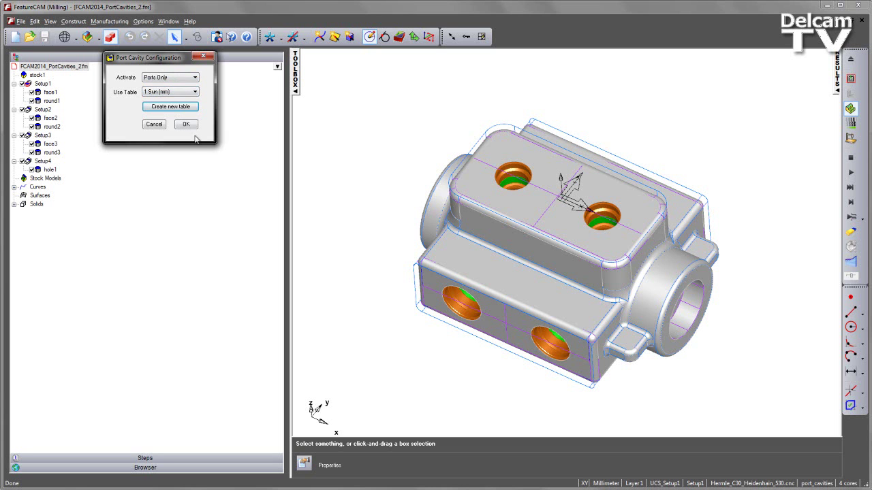
{"action": "left_click", "coordinate": [186, 124]}
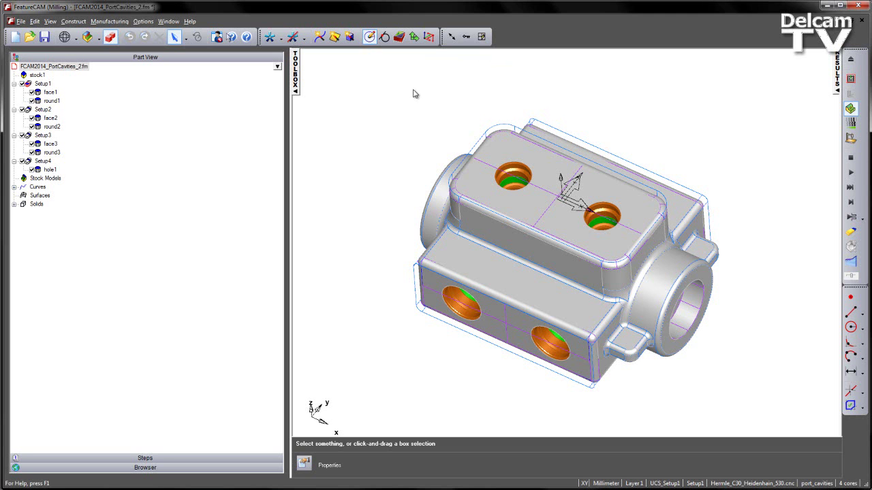
Step: Recognize all port holes along setup Z as t_8a1 and t_8a2, then simulate their machining
{"action": "left_click", "coordinate": [399, 37]}
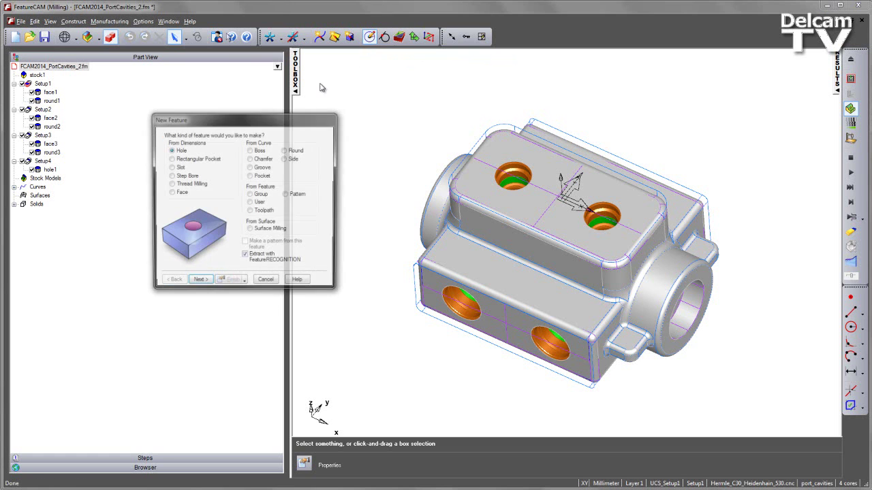
{"action": "left_click", "coordinate": [199, 283]}
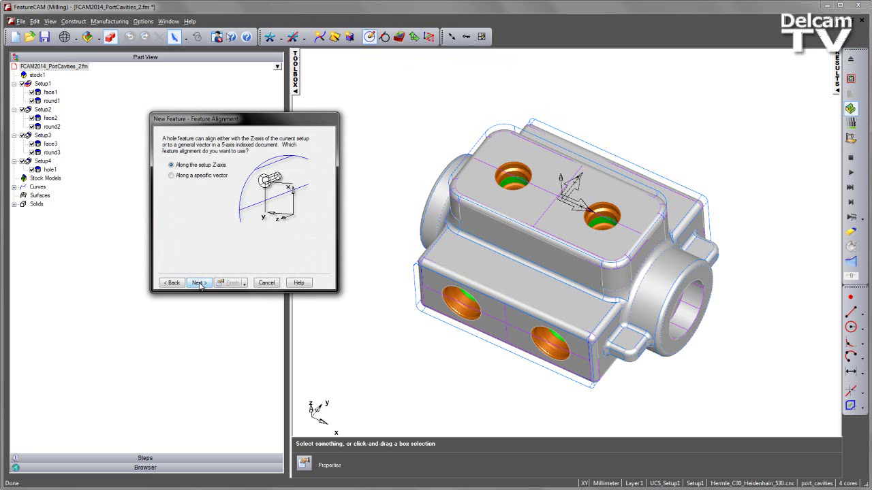
{"action": "left_click", "coordinate": [199, 284]}
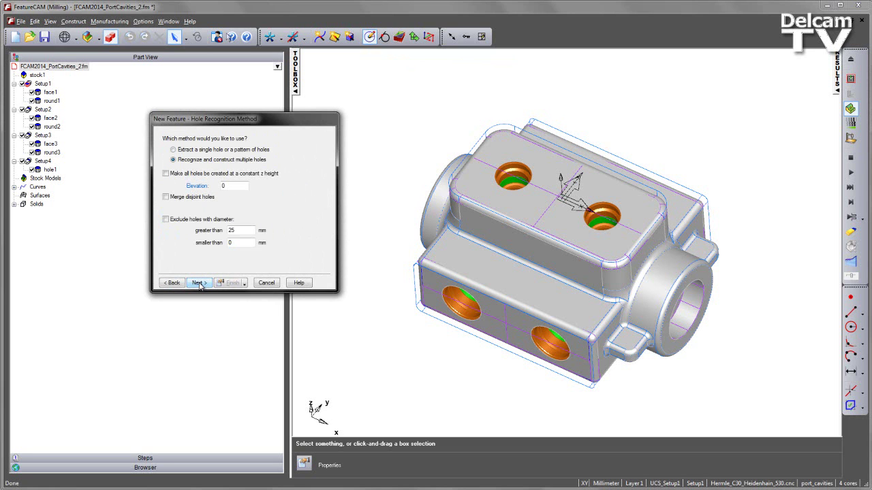
{"action": "left_click", "coordinate": [199, 283]}
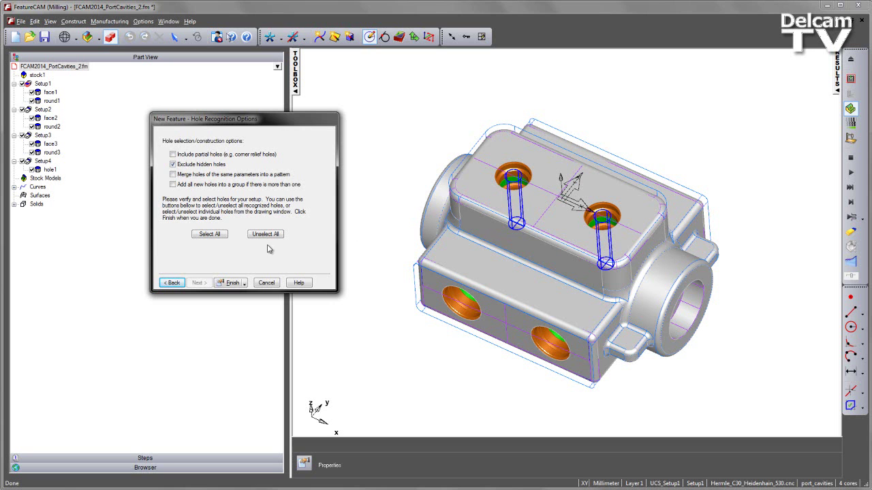
{"action": "left_click", "coordinate": [208, 234]}
{"action": "left_click", "coordinate": [231, 282]}
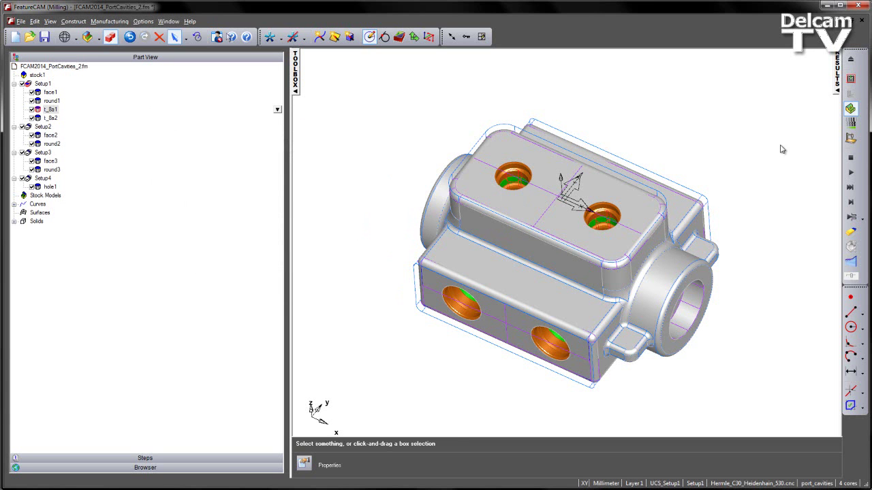
{"action": "left_click", "coordinate": [850, 172]}
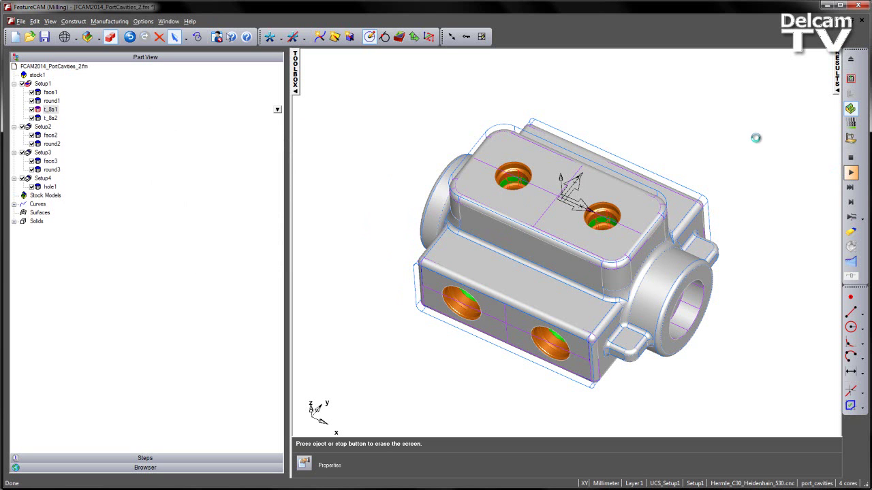